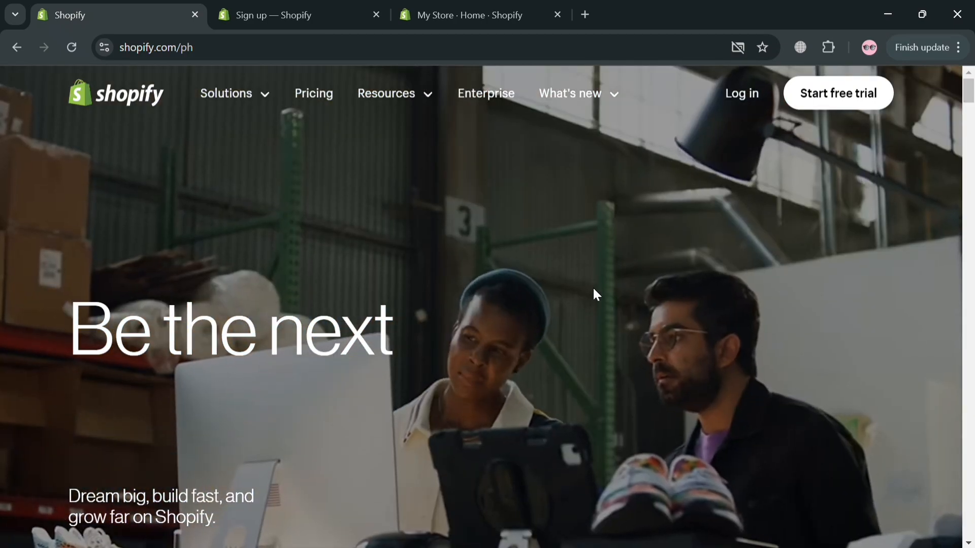
Look through Shopify's homepage feature sections and the free-trial sign-up options.
scroll(593, 265, down, 4)
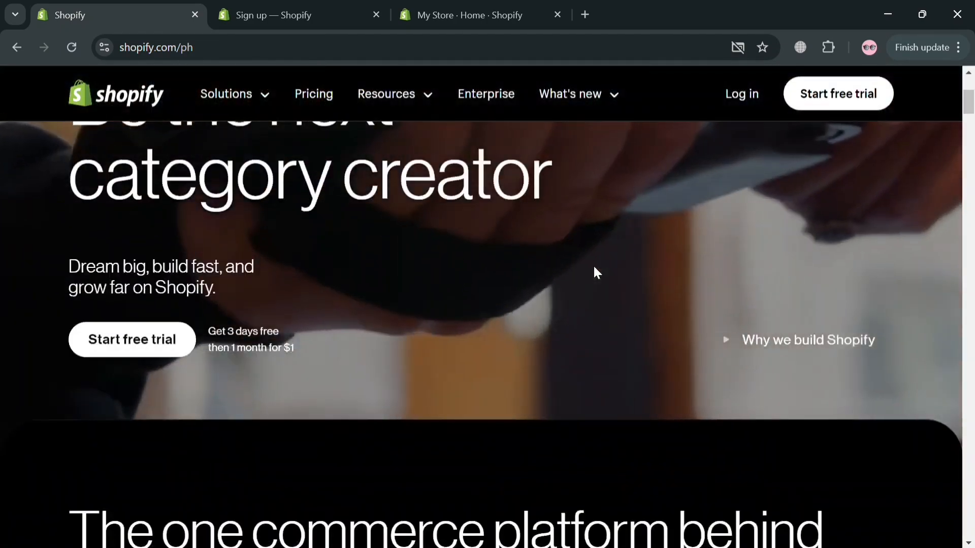
scroll(593, 264, down, 6)
scroll(595, 274, down, 13)
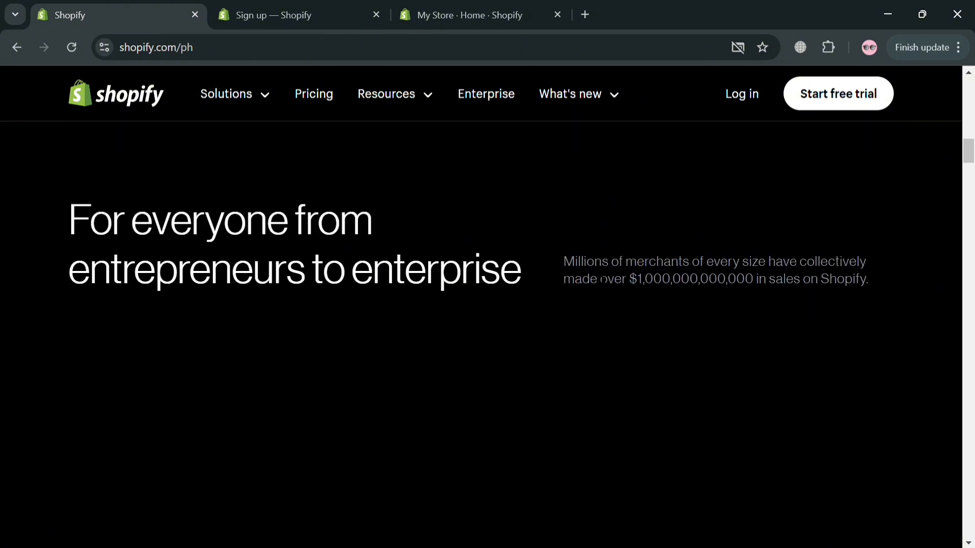
scroll(594, 269, down, 5)
scroll(603, 275, down, 15)
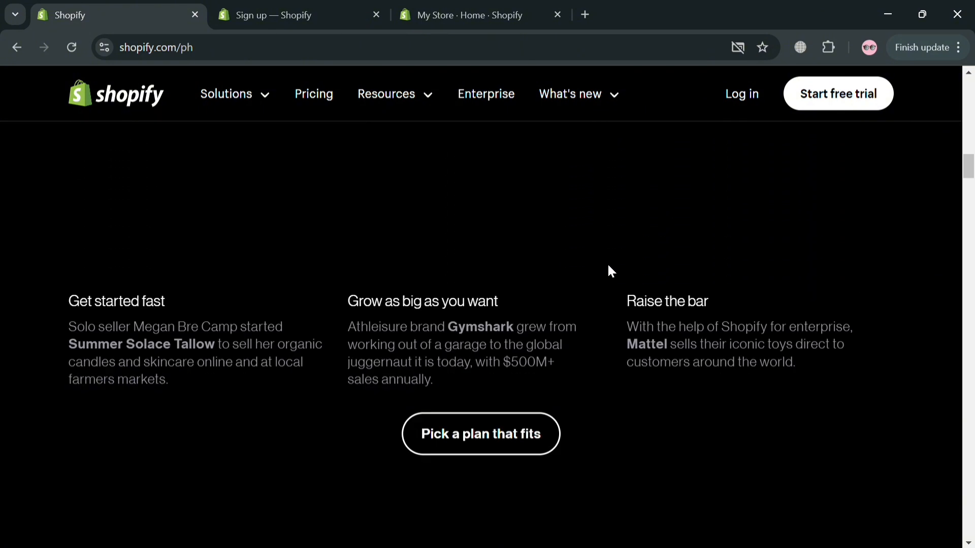
scroll(611, 272, down, 12)
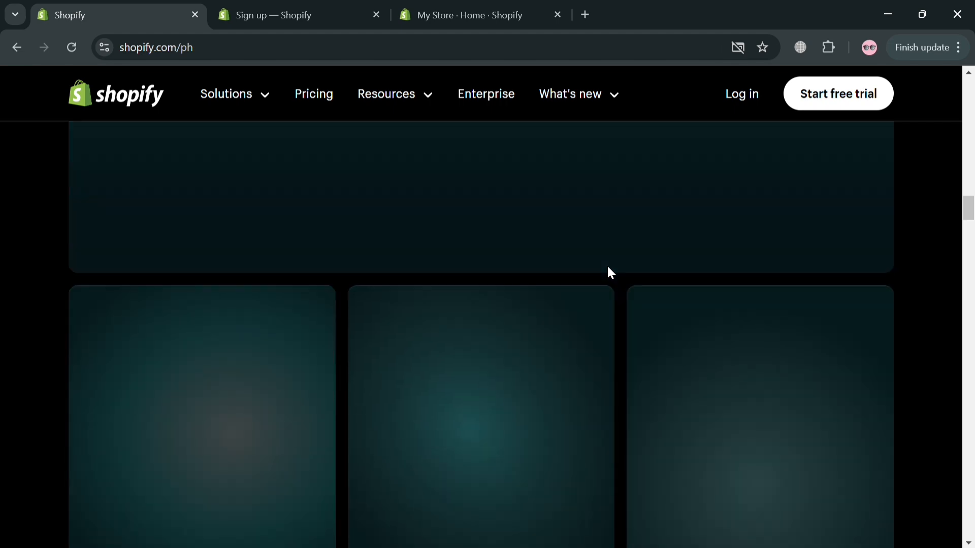
scroll(610, 274, down, 15)
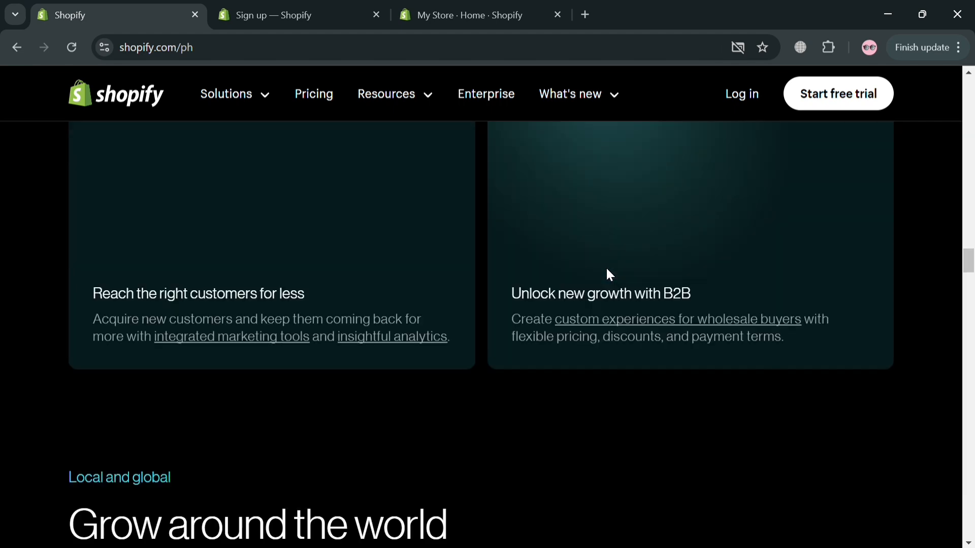
scroll(629, 273, down, 15)
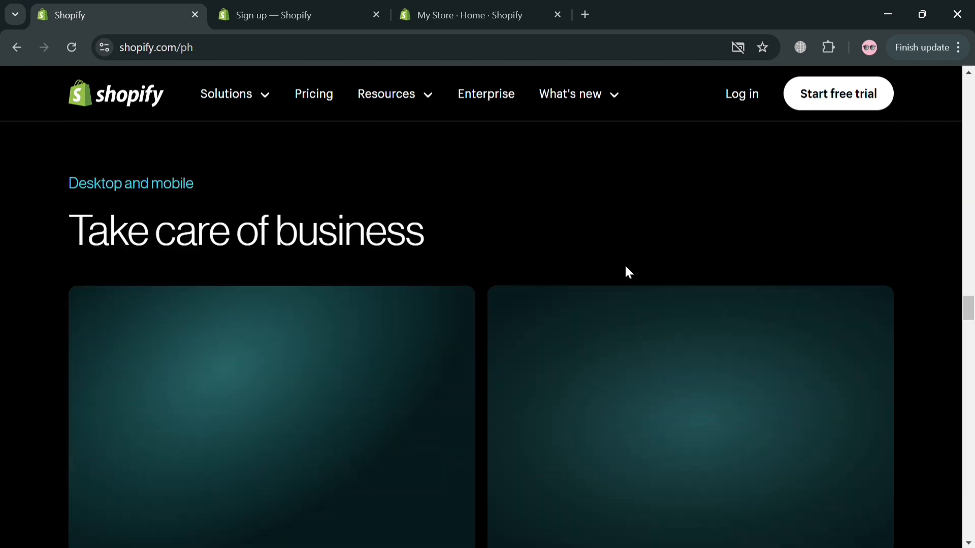
scroll(634, 274, down, 15)
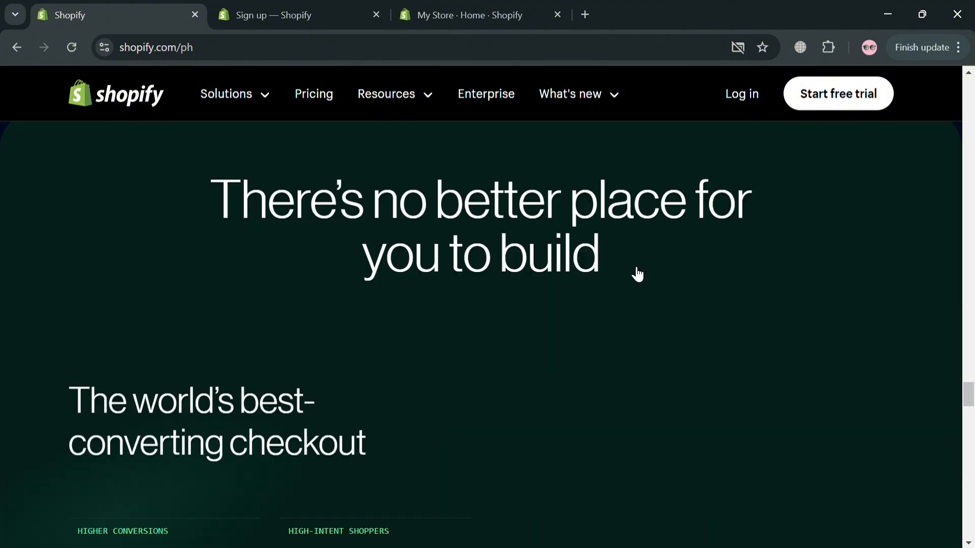
scroll(634, 267, down, 15)
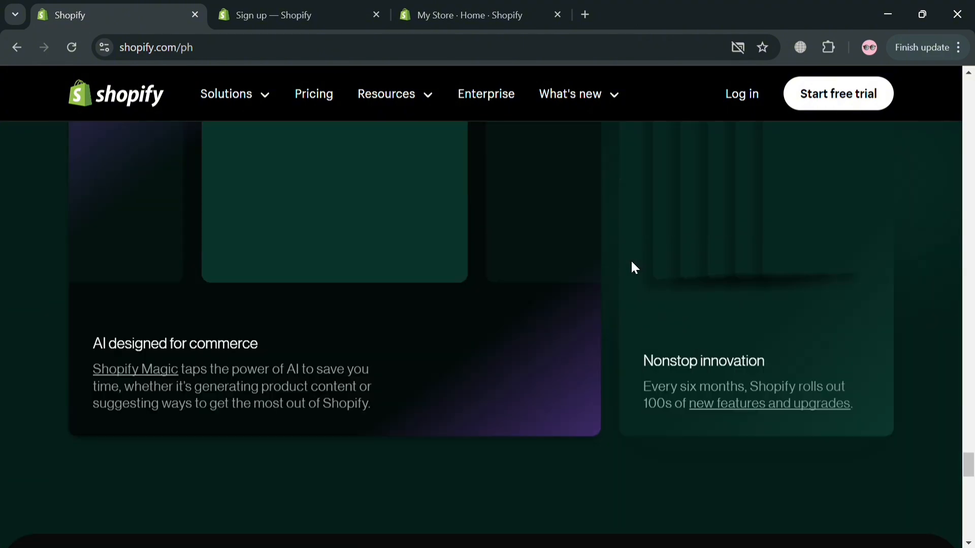
scroll(634, 267, up, 20)
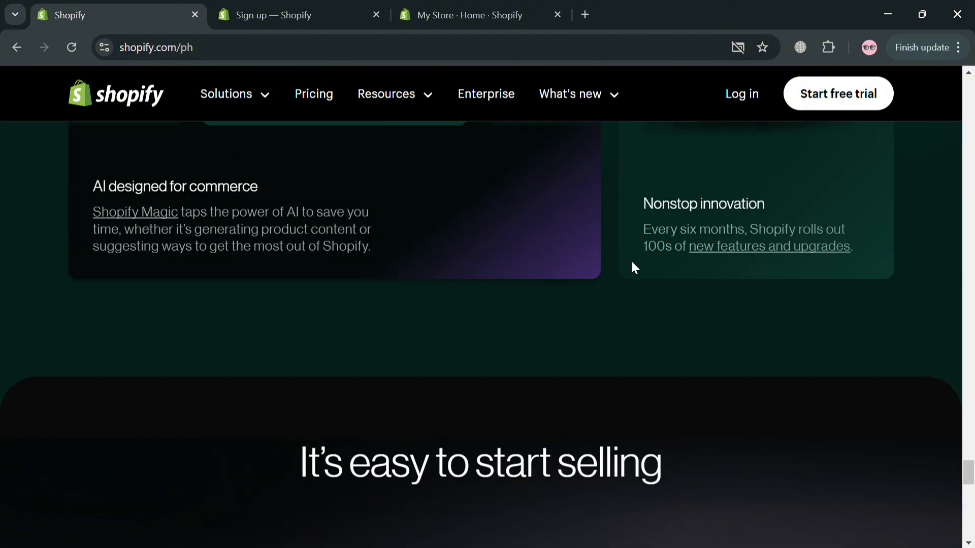
scroll(631, 259, up, 20)
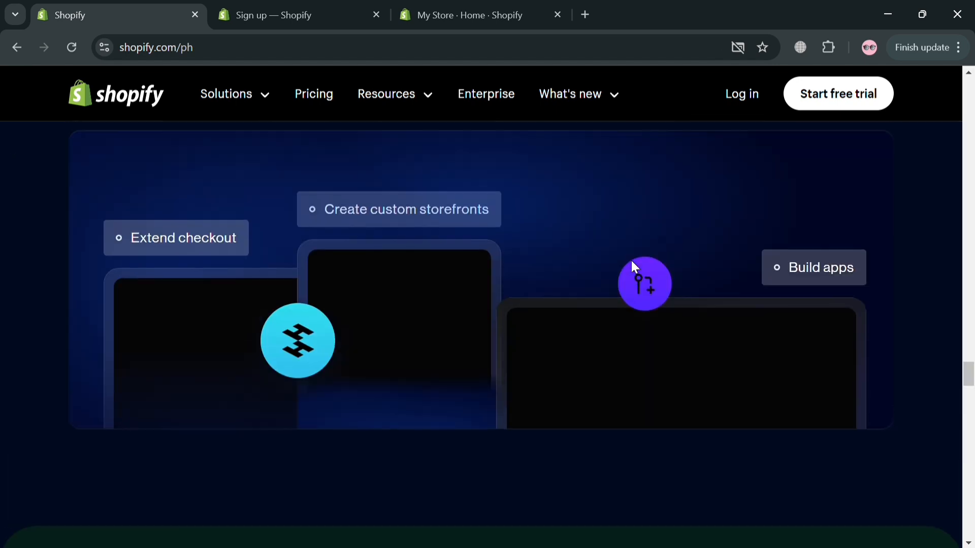
scroll(631, 261, up, 15)
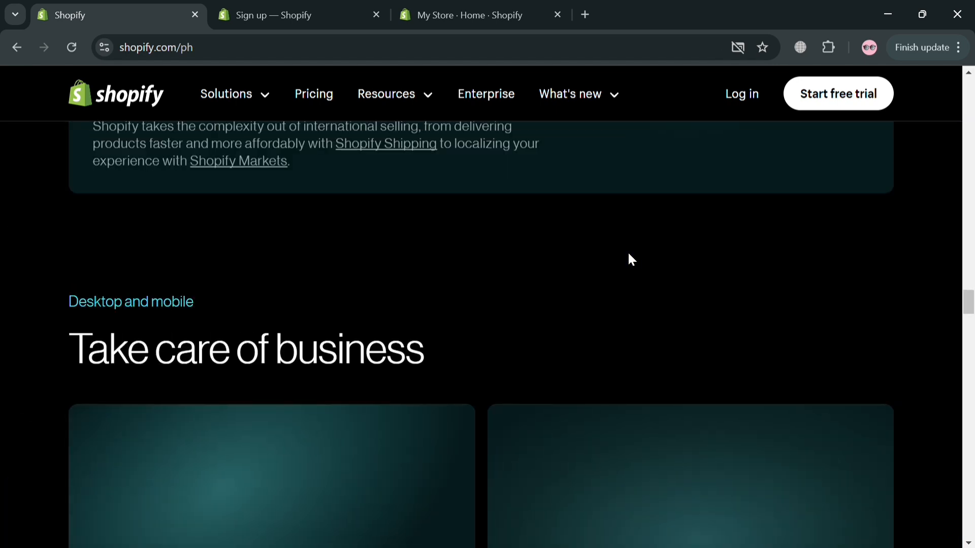
scroll(629, 256, up, 5)
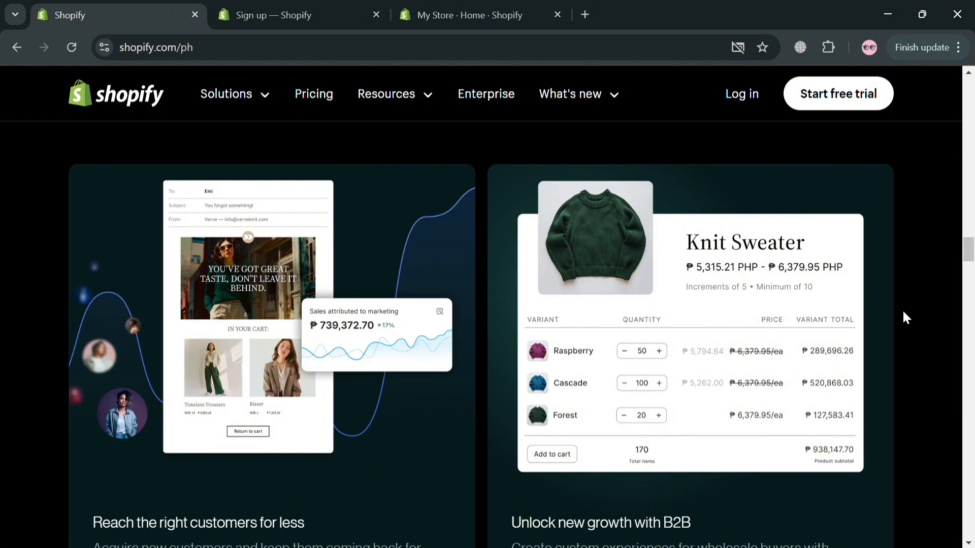
scroll(894, 311, up, 15)
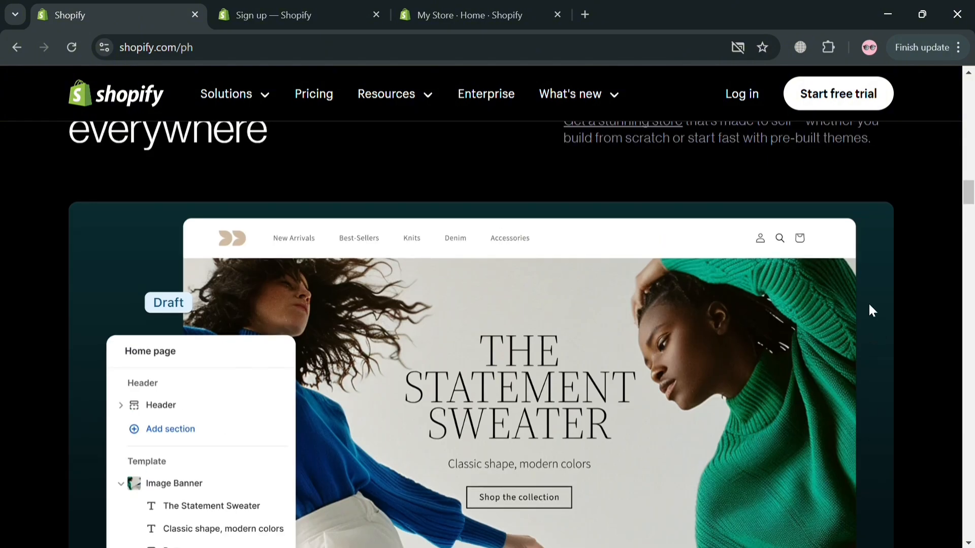
scroll(872, 311, up, 20)
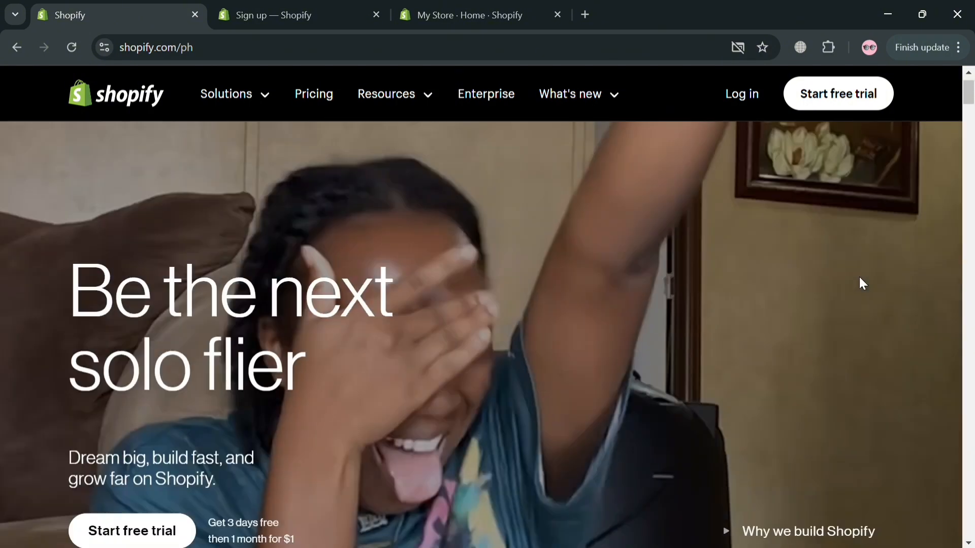
scroll(859, 278, up, 1)
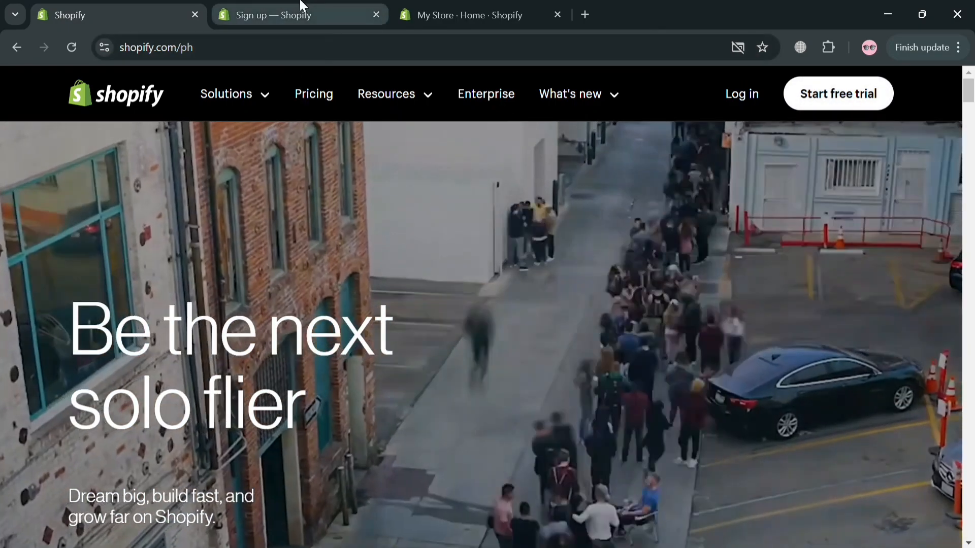
click(302, 7)
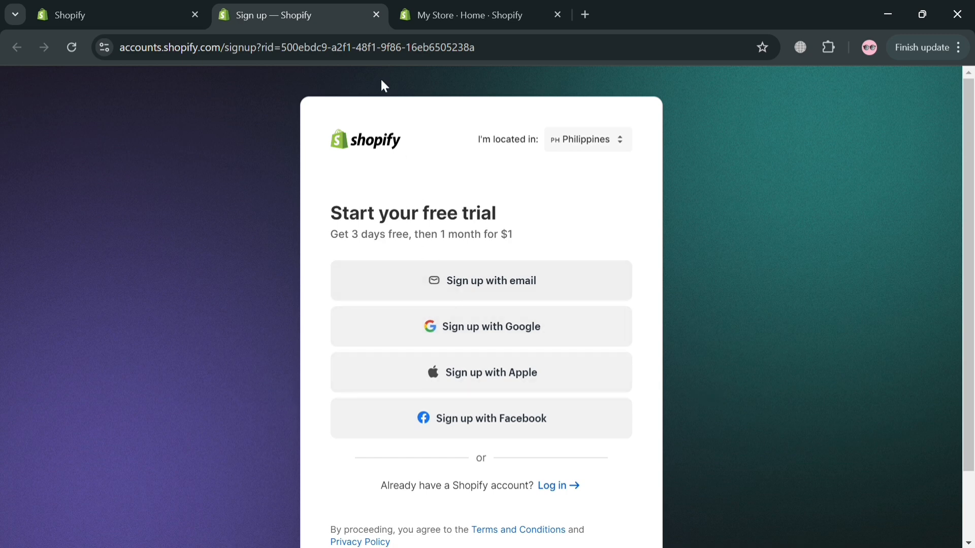
Switch to the My Store admin and start adding a new product.
click(449, 5)
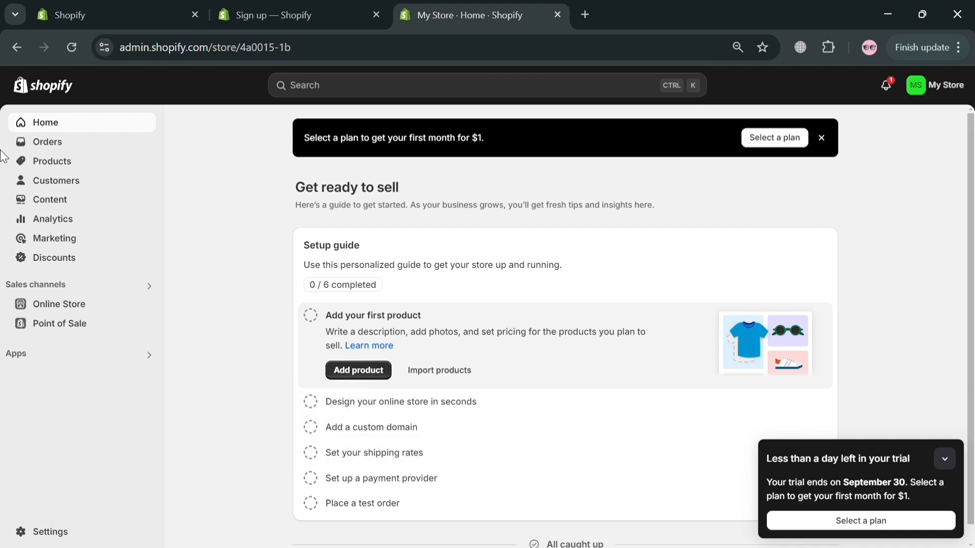
click(90, 161)
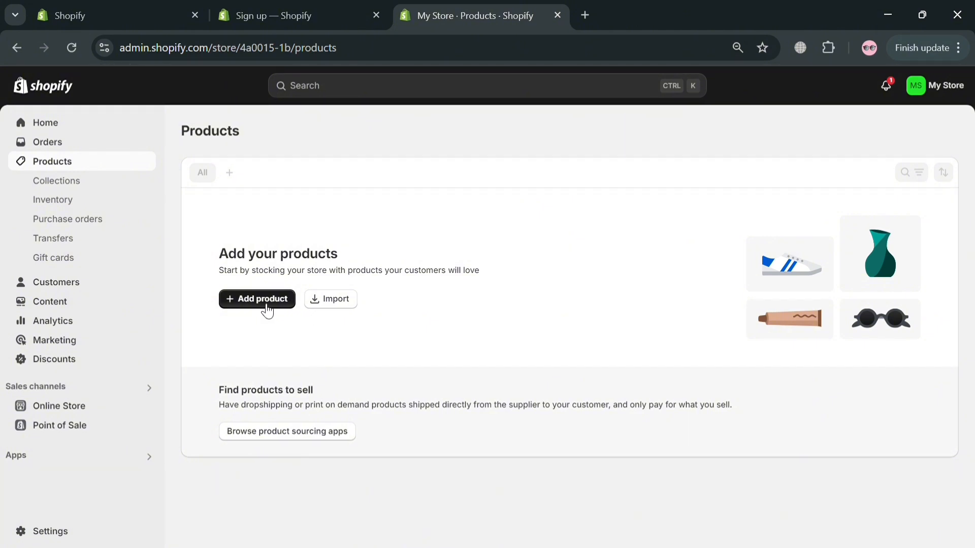
click(267, 308)
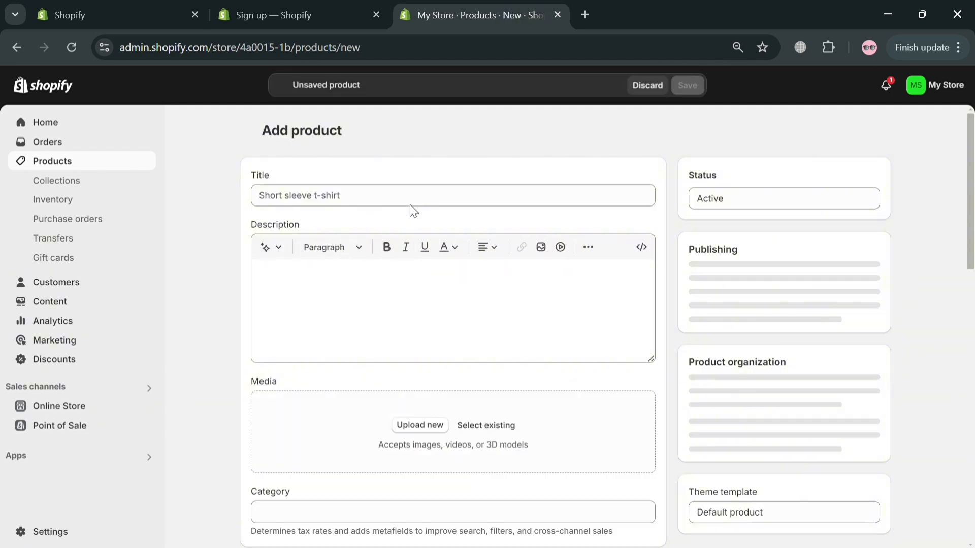
Enter "Nike Shoes" as the new product's title.
click(369, 201)
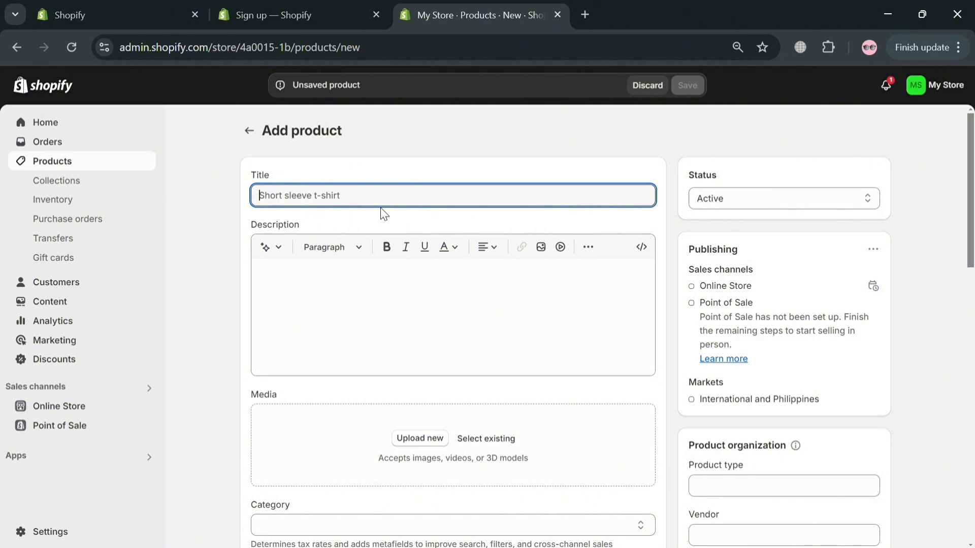
text(nl)
key(BackSpace)
key(BackSpace)
key(BackSpace)
text(Nike)
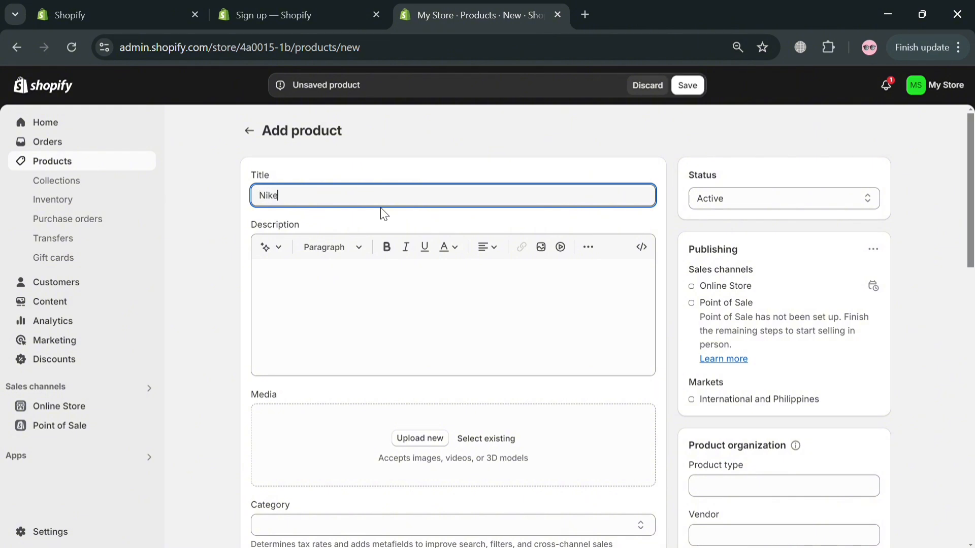
text( Shoes)
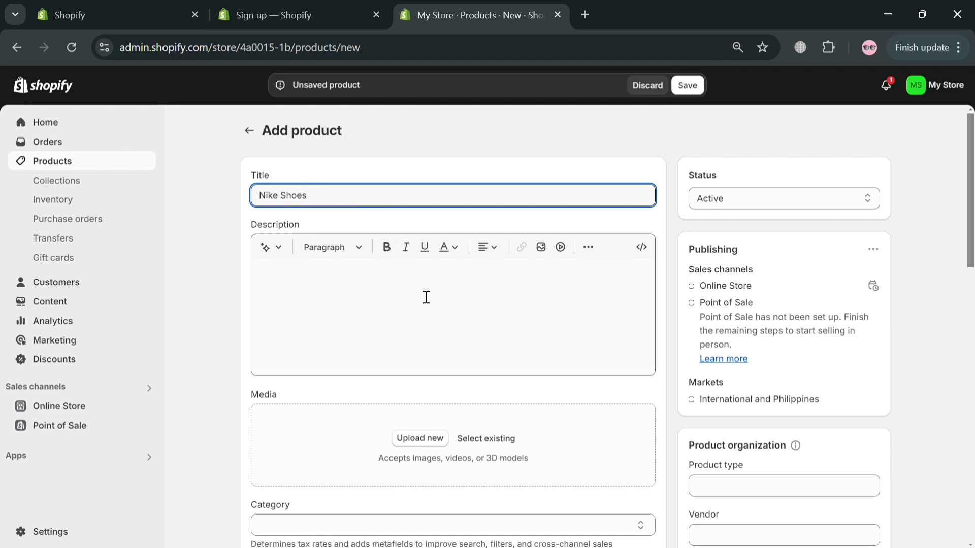
Upload the black and white Nike shoe image to the product's media.
click(445, 440)
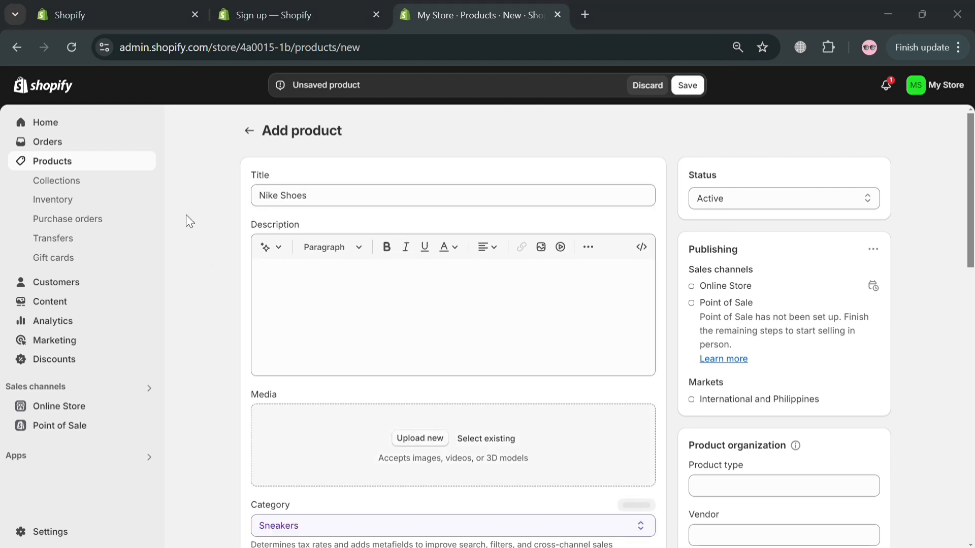
double_click(383, 209)
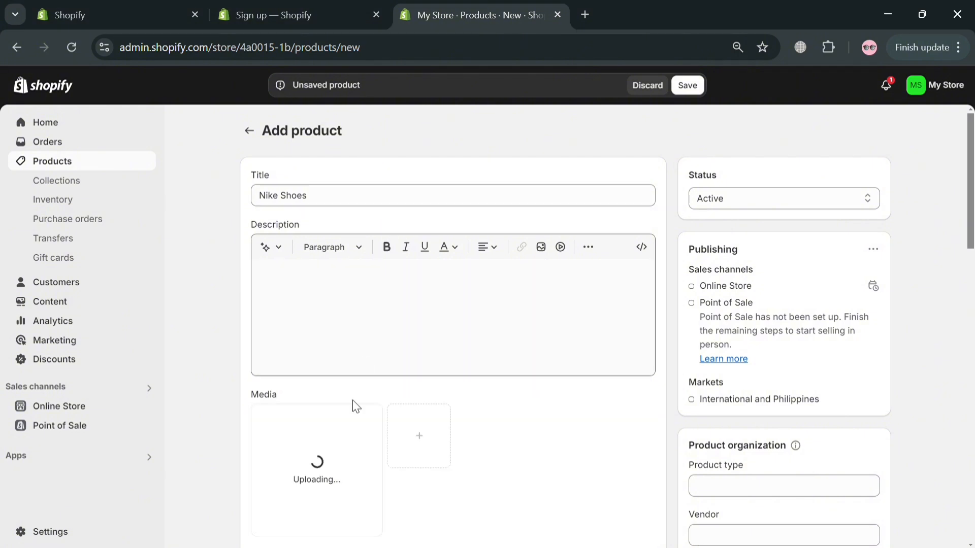
Write the product description "Black and White Limited Edition AK41 Nike Shoes".
scroll(339, 412, down, 2)
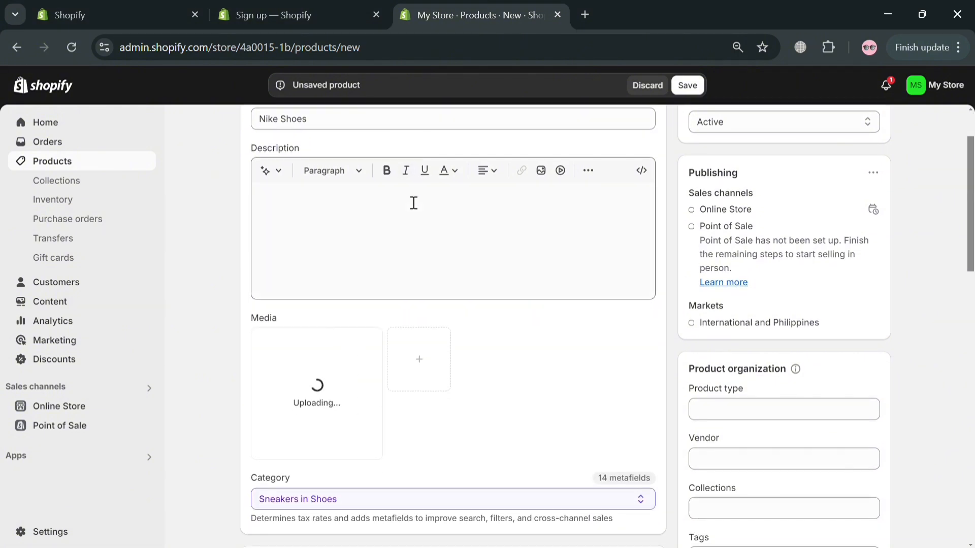
click(411, 203)
text(Black)
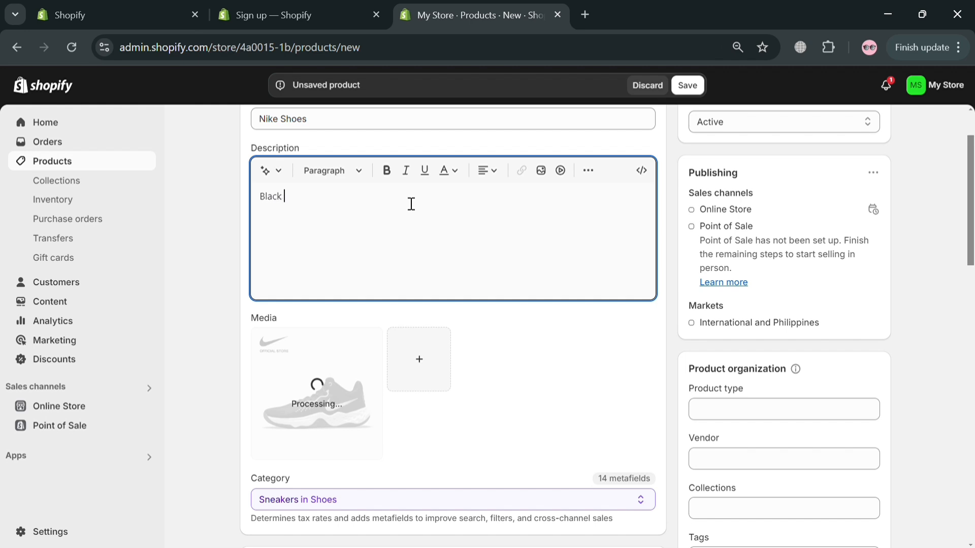
text( and White)
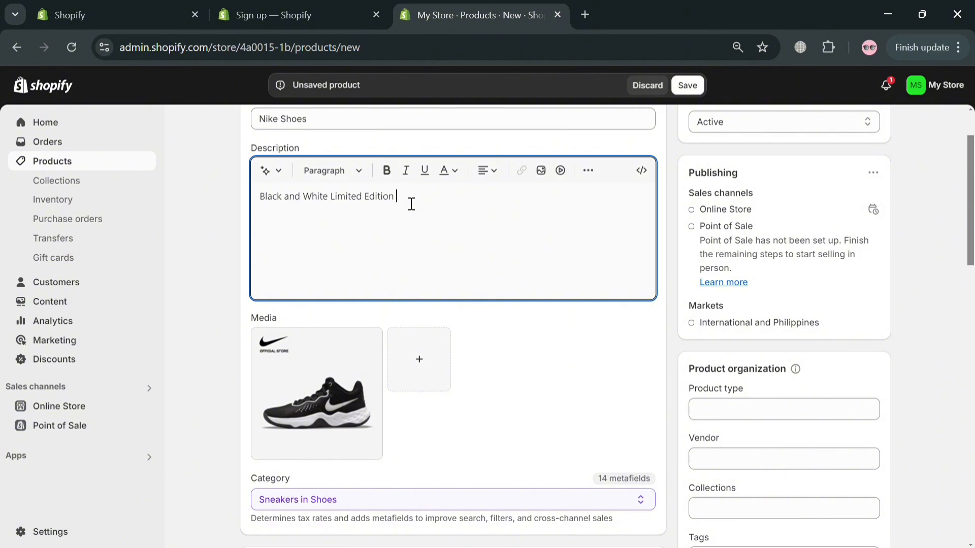
text(Limited Edition AK41 Nike Shoes)
click(541, 414)
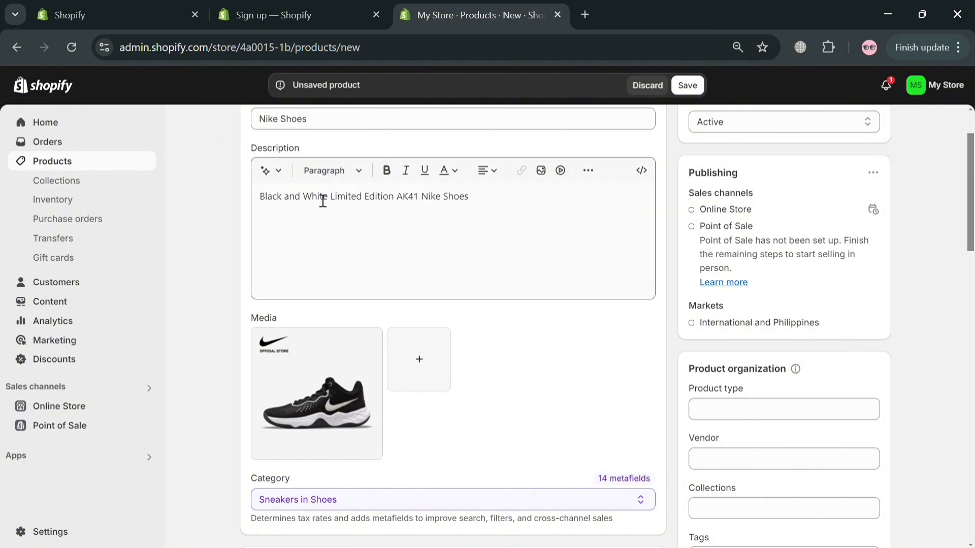
Generate an additional product description from the keywords "Nike shoes black and white" in the Expert tone and keep it.
click(273, 174)
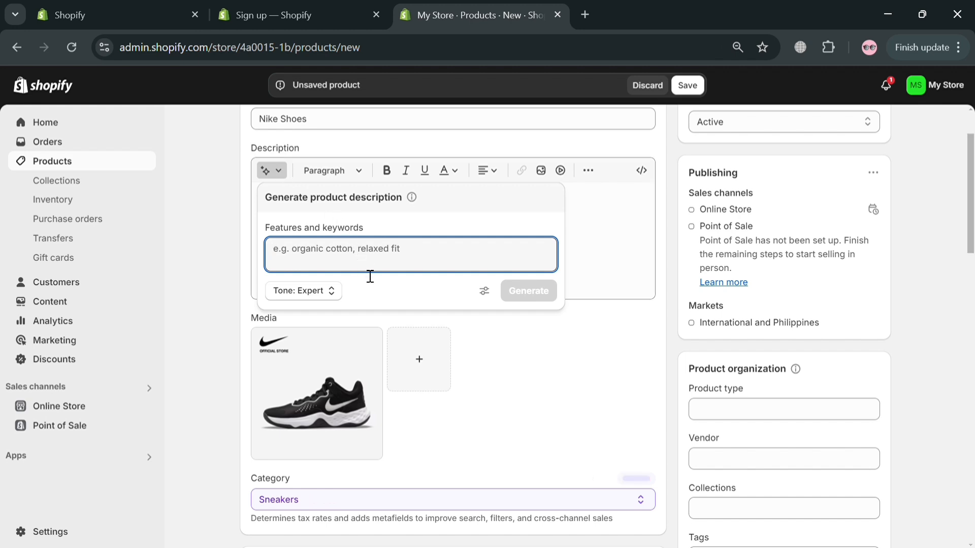
text(Nike shoes black and white)
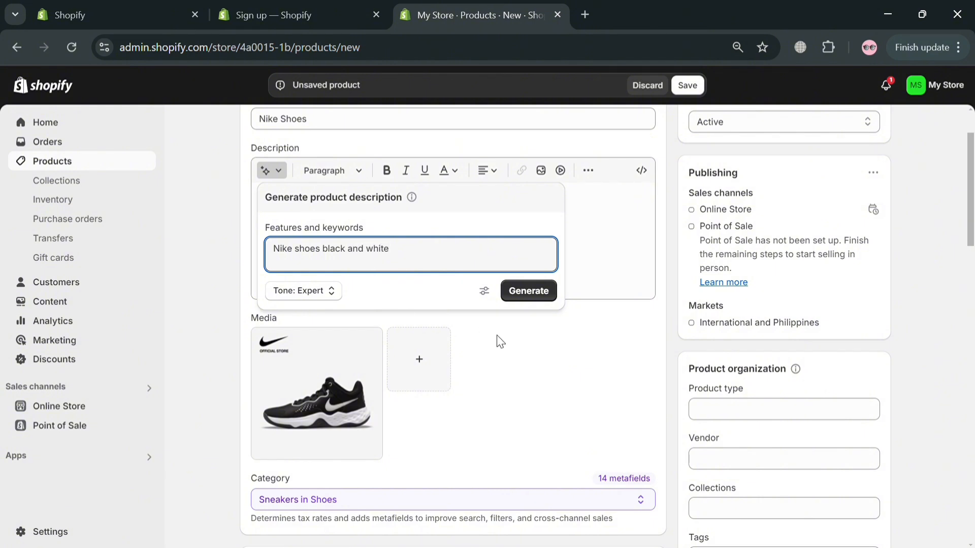
click(549, 297)
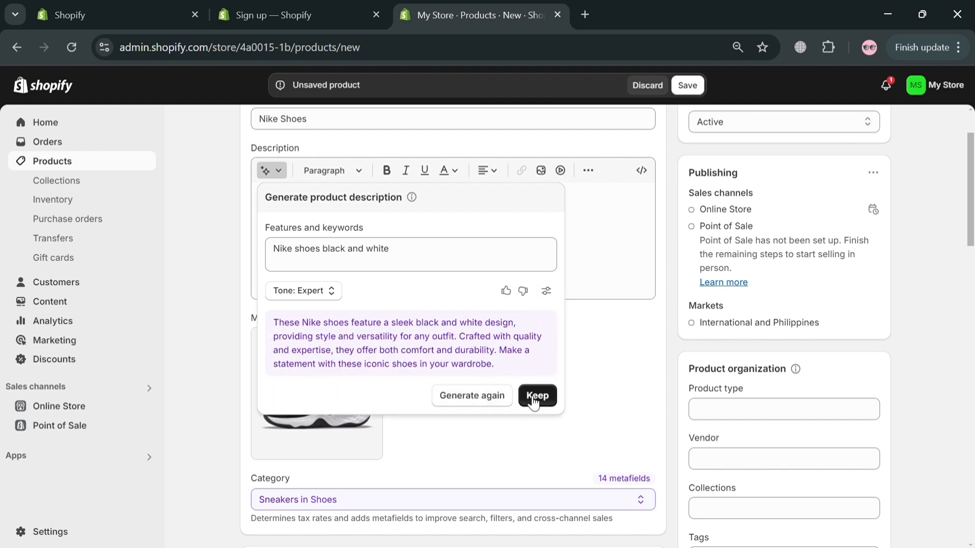
click(537, 396)
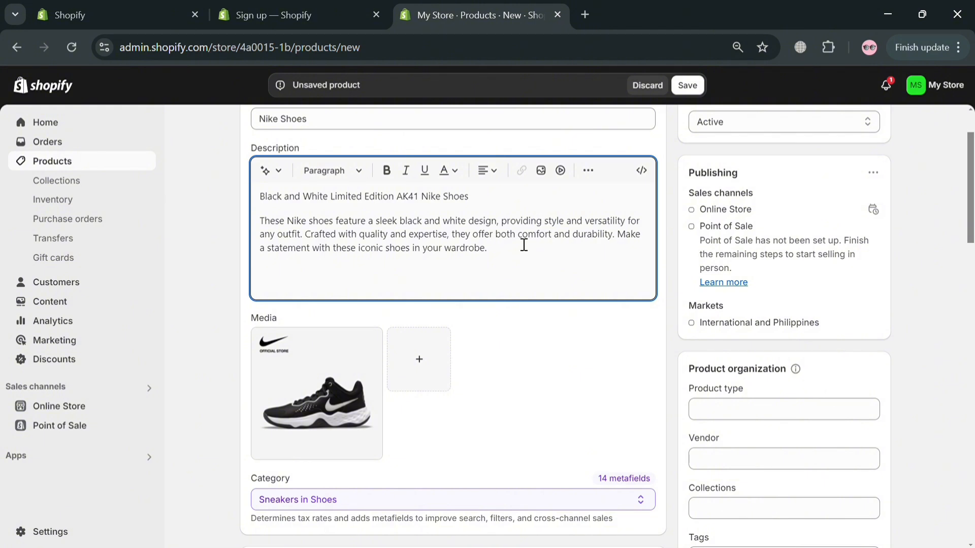
Set the product's category to Sneakers in Shoes.
scroll(464, 306, down, 5)
scroll(381, 356, down, 2)
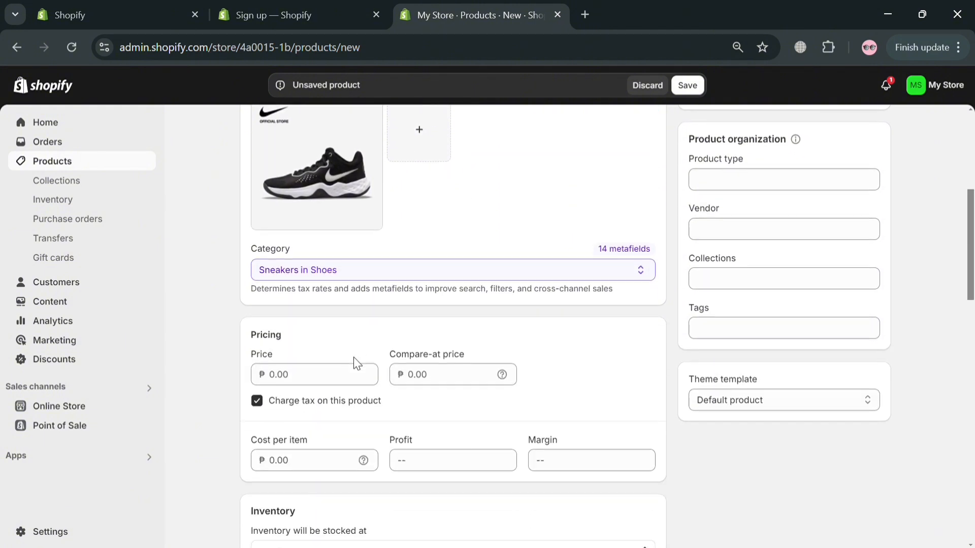
click(463, 280)
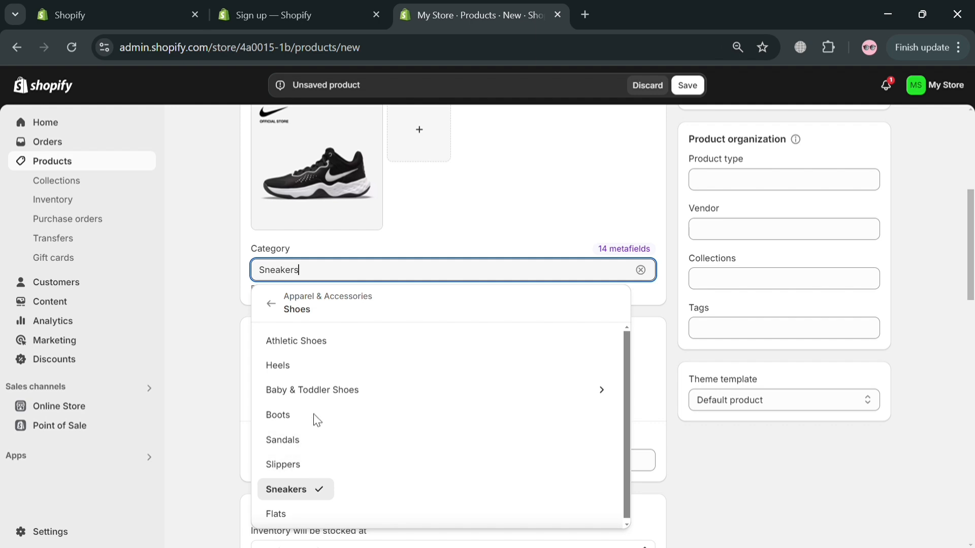
click(313, 415)
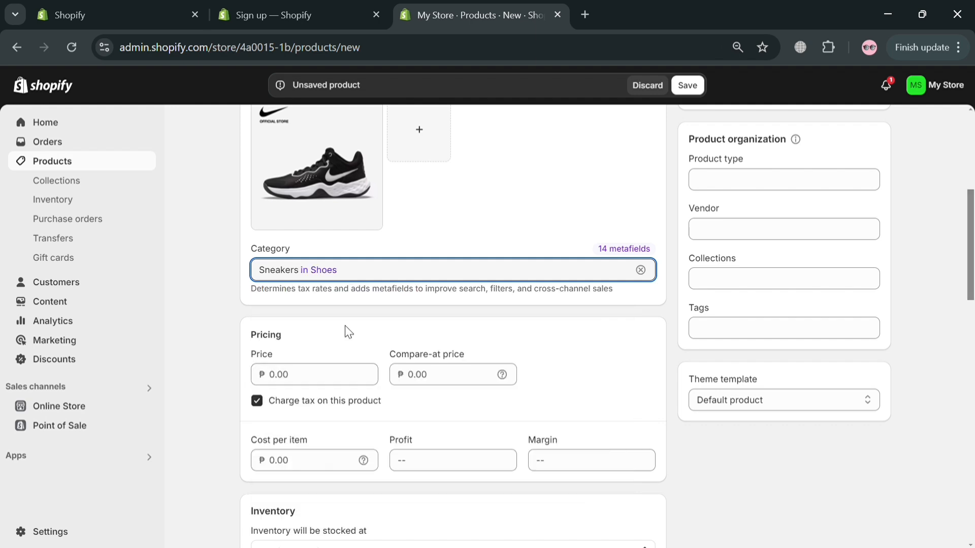
Set the product's price to 10,000 pesos and its compare-at price to 9,000 pesos.
click(507, 222)
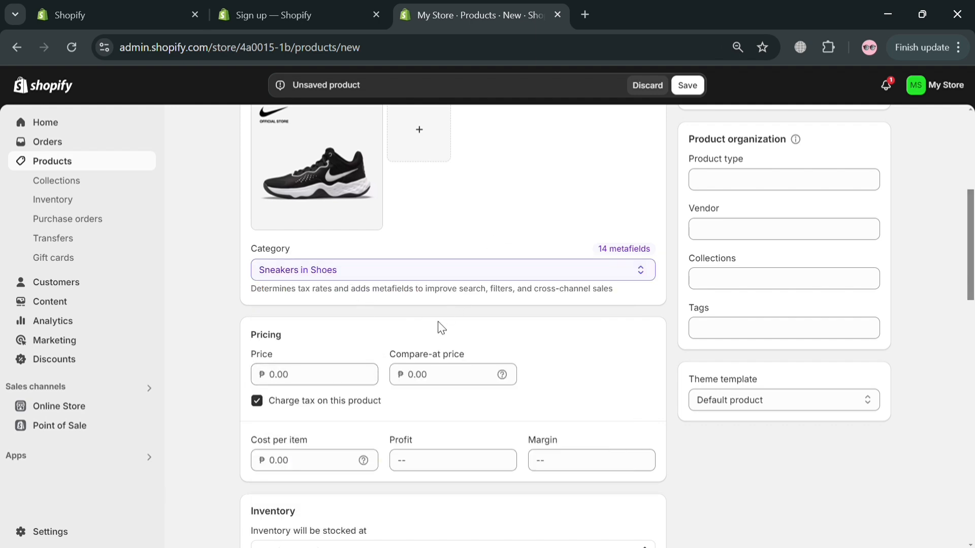
scroll(441, 327, down, 3)
scroll(437, 331, up, 3)
click(339, 380)
text(10000)
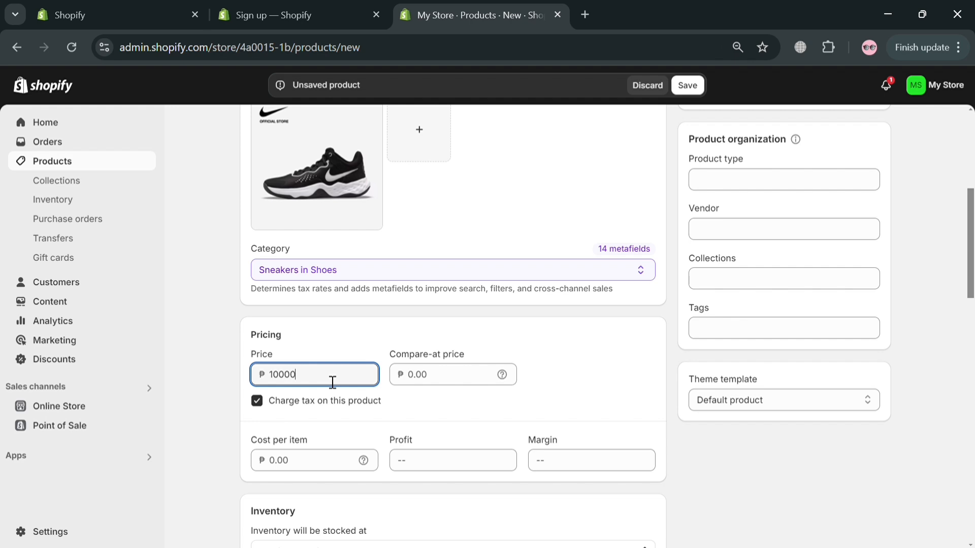
click(431, 384)
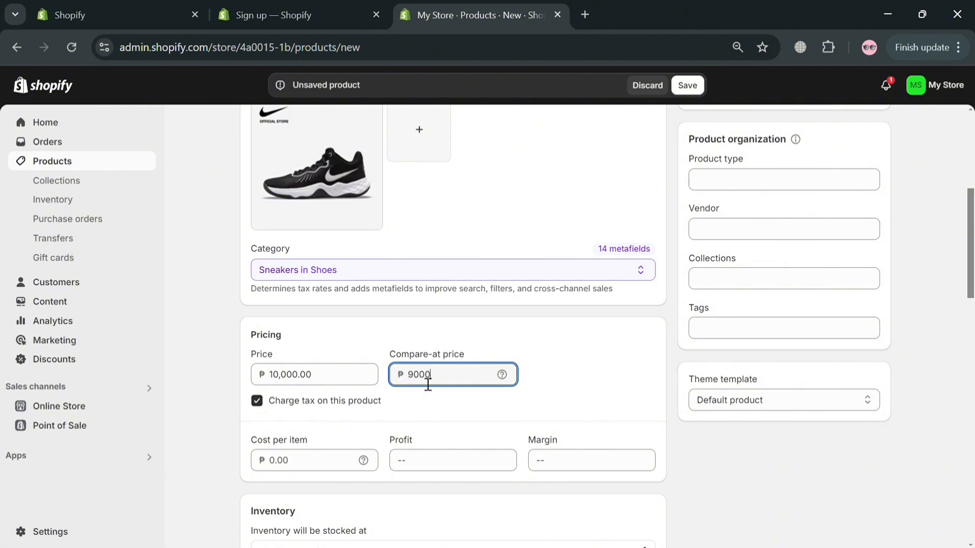
Set the product's cost per item to 5,000 pesos.
click(312, 472)
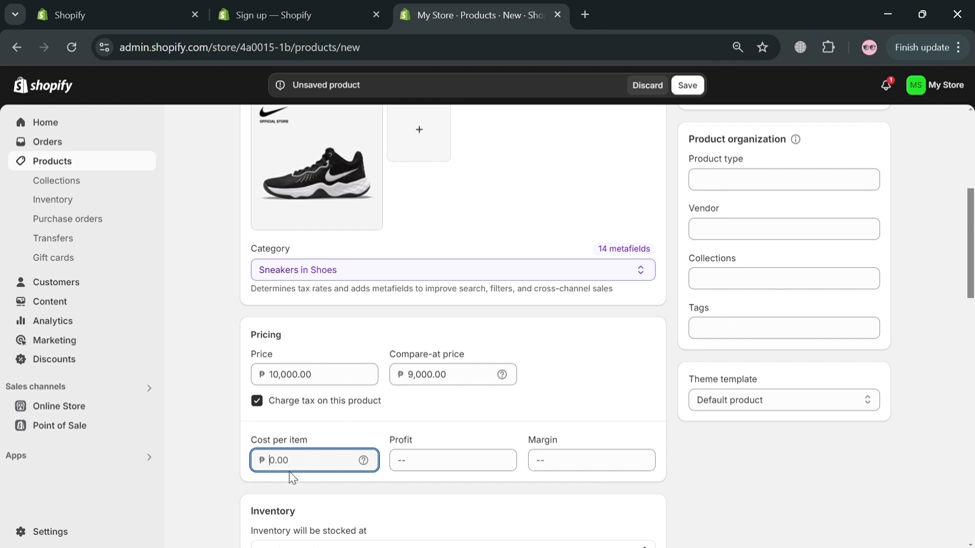
text(5000)
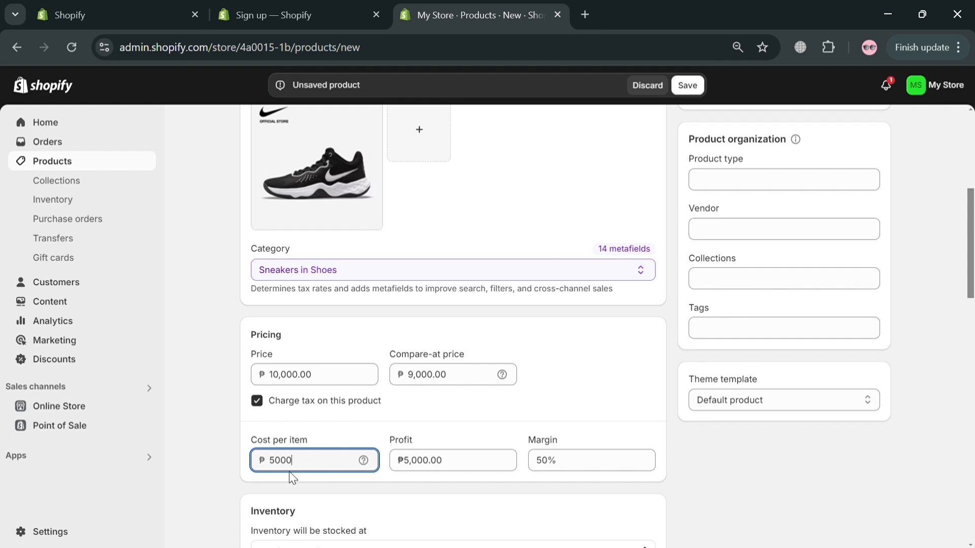
double_click(517, 465)
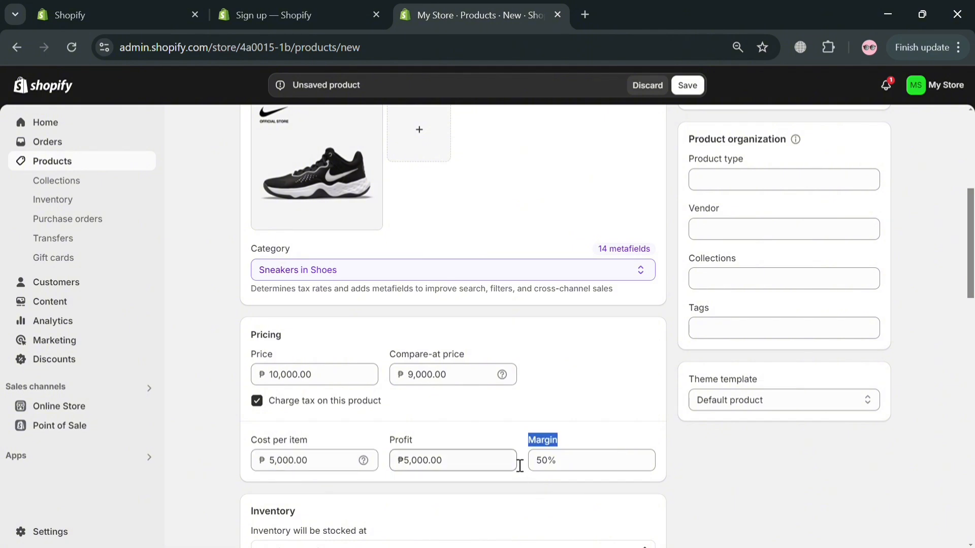
click(512, 445)
Keep the inventory stocked at Multiple locations and set the Shop location quantity to 99, without continuing sales when out of stock.
scroll(508, 440, down, 5)
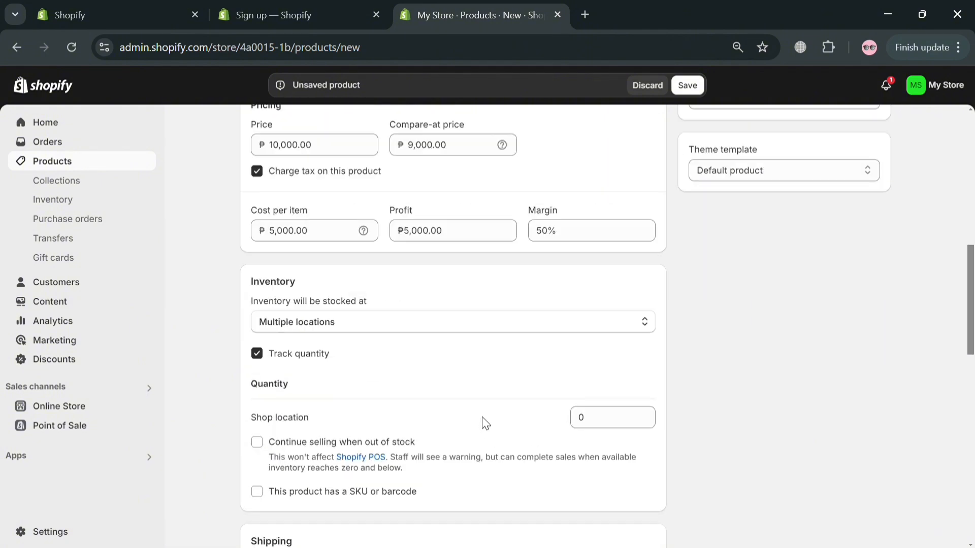
click(415, 323)
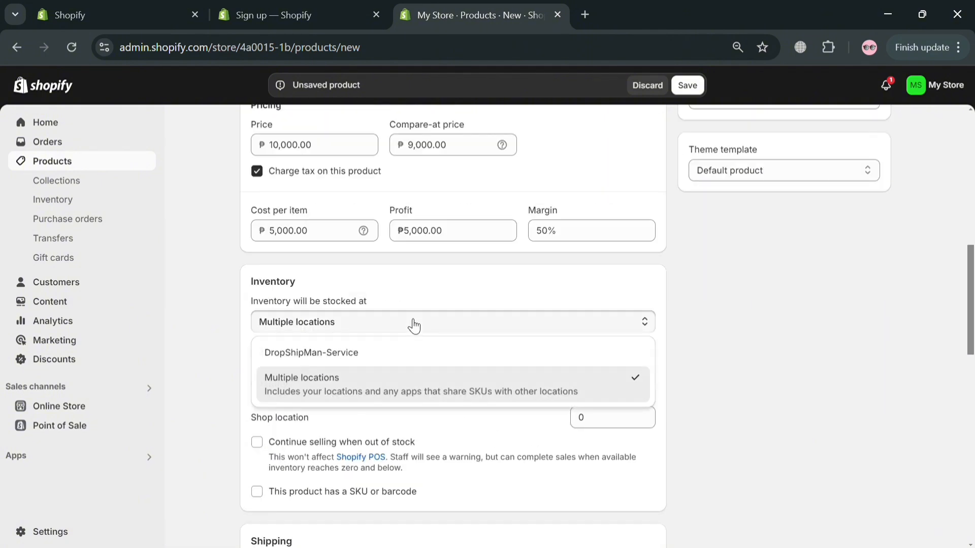
click(413, 396)
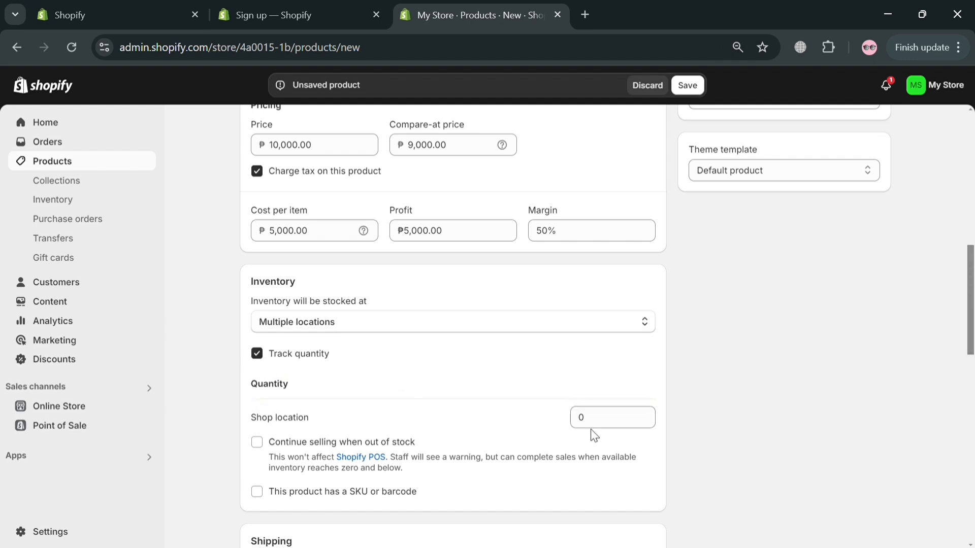
click(605, 432)
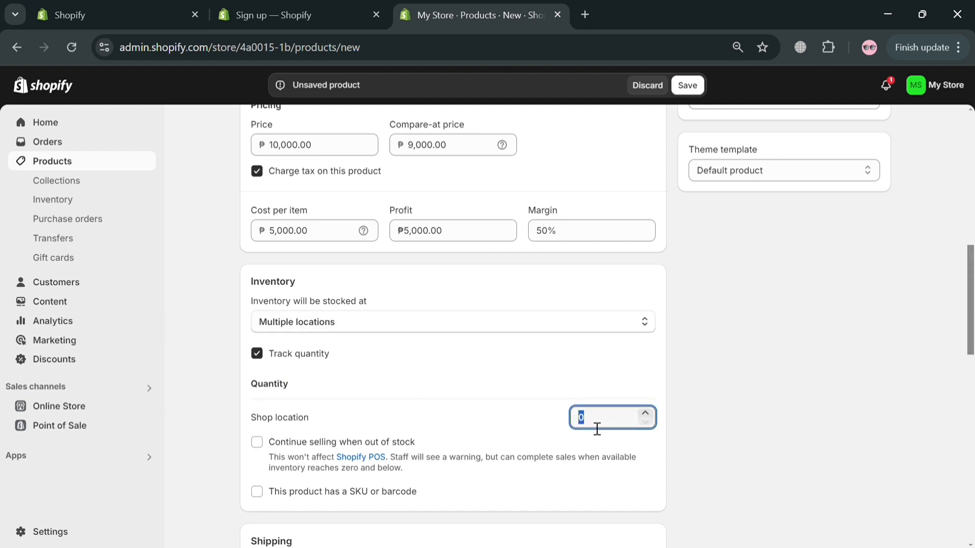
scroll(597, 430, up, 3)
click(490, 407)
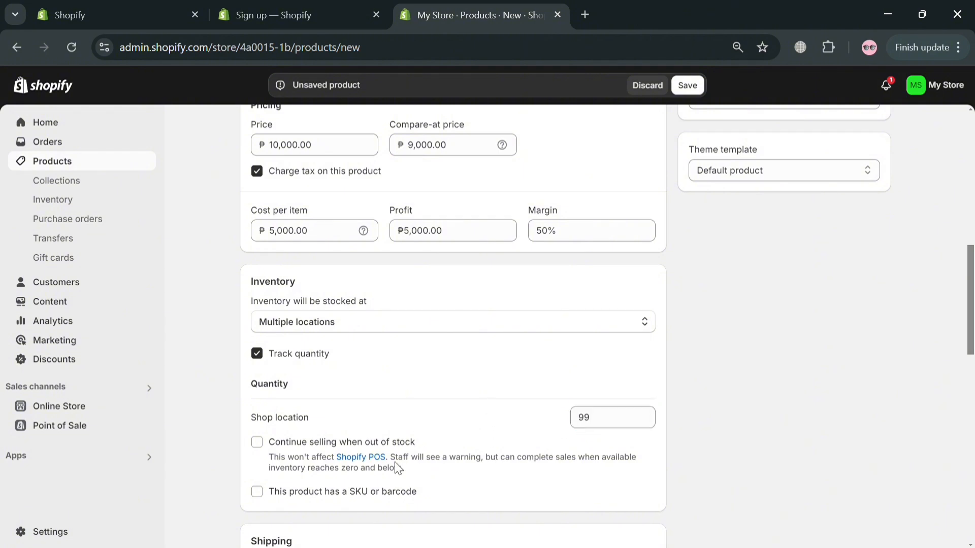
click(258, 443)
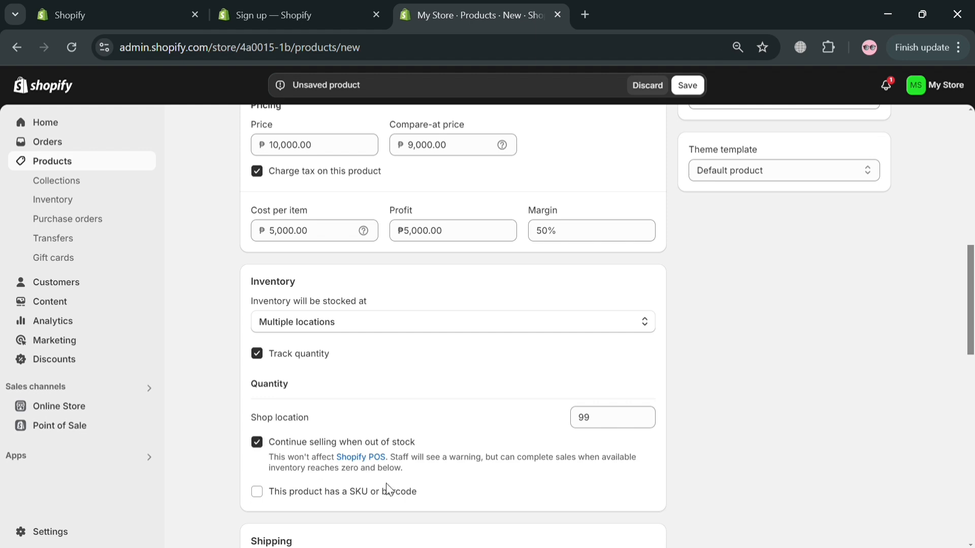
click(258, 443)
Set the product's shipping weight to 0.5 kg.
scroll(305, 406, down, 5)
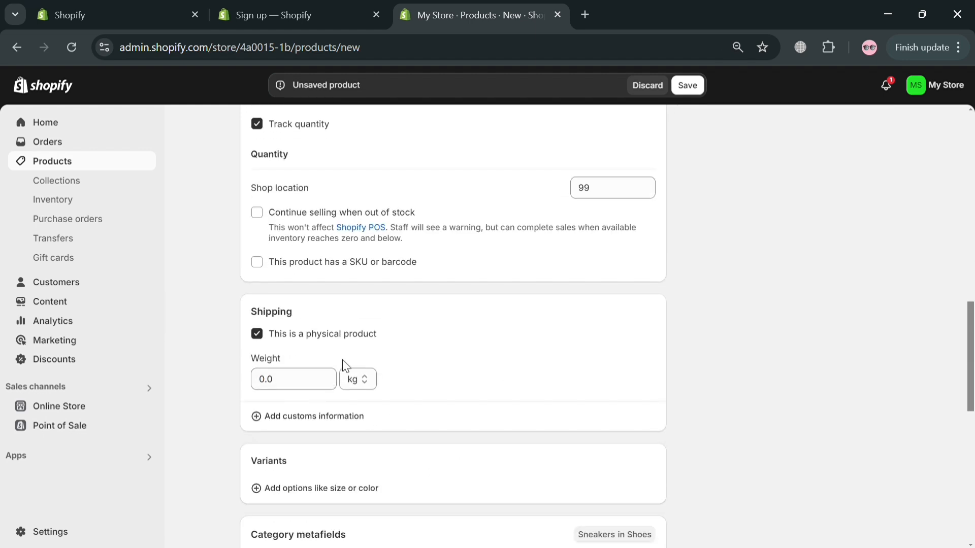
click(311, 382)
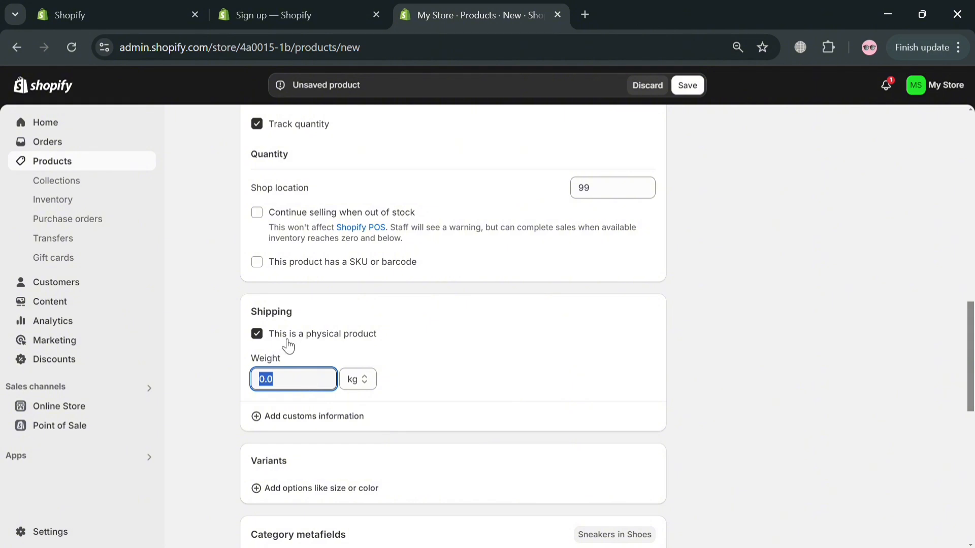
click(311, 389)
click(355, 379)
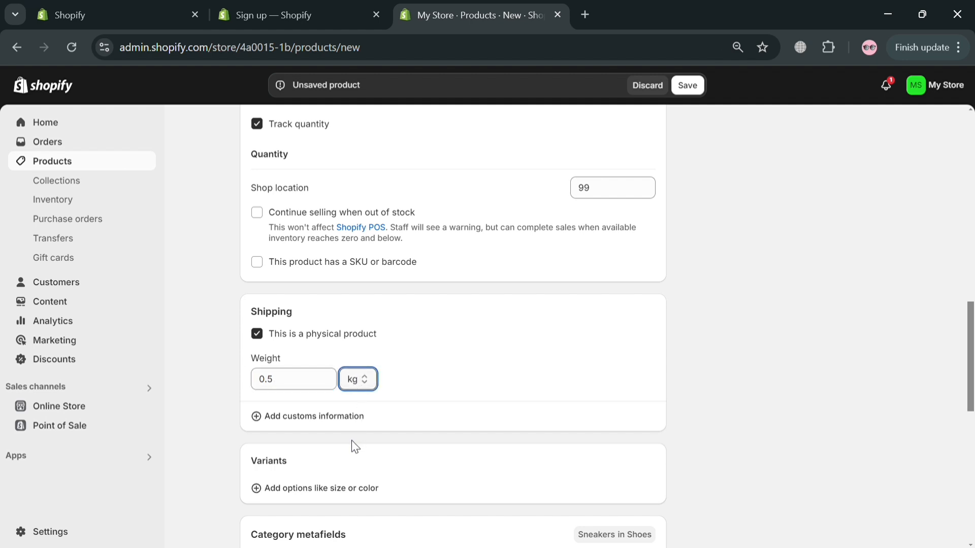
Check the category metafields and search engine listing of the new product and save it.
scroll(399, 363, down, 3)
scroll(342, 309, down, 2)
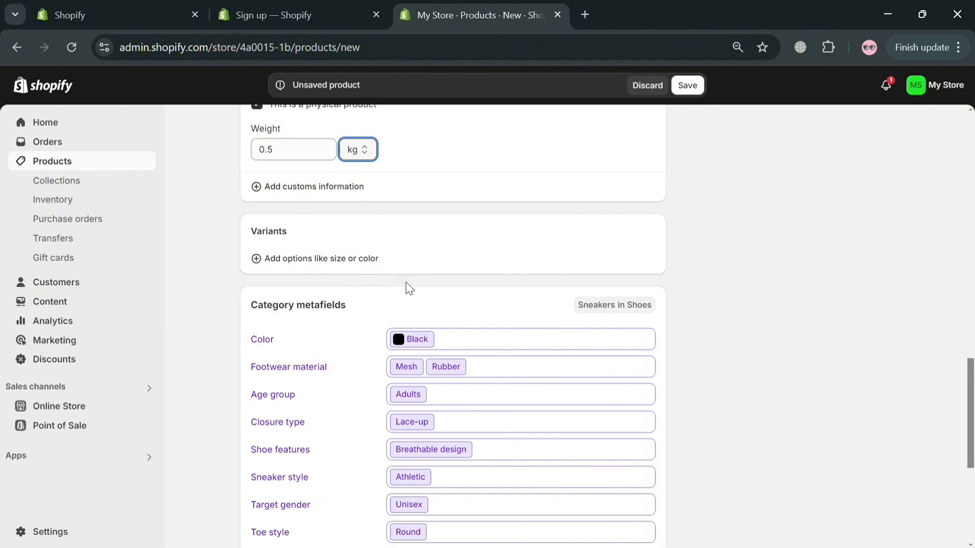
scroll(464, 348, down, 3)
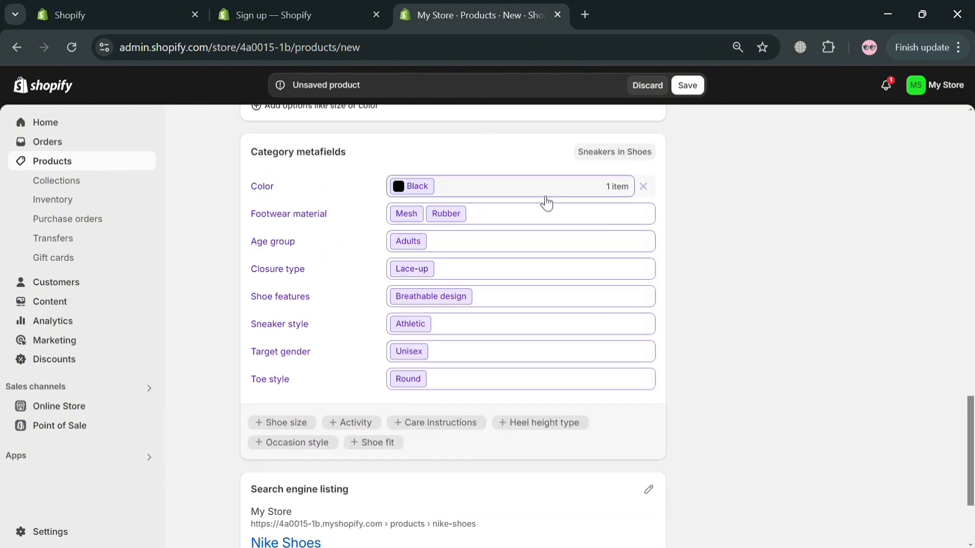
scroll(516, 368, down, 2)
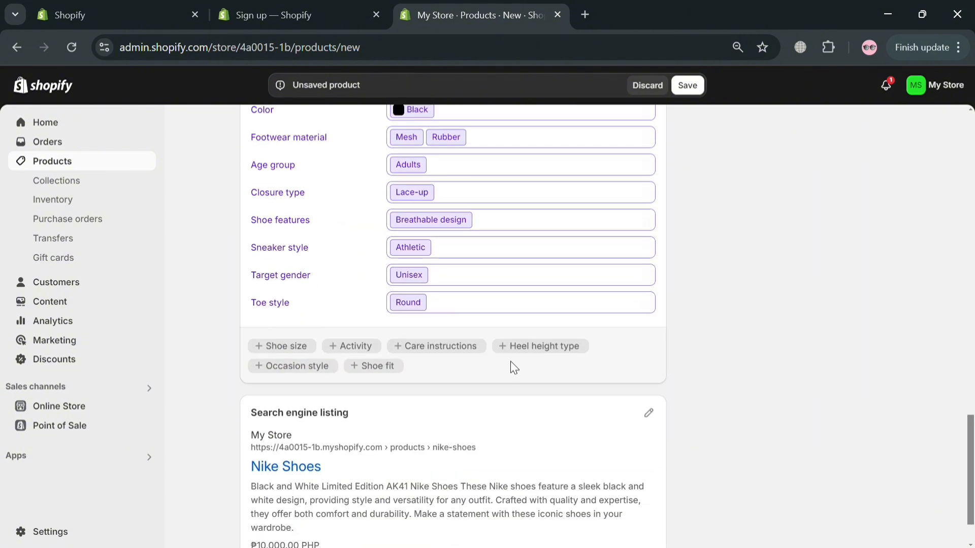
scroll(511, 362, down, 2)
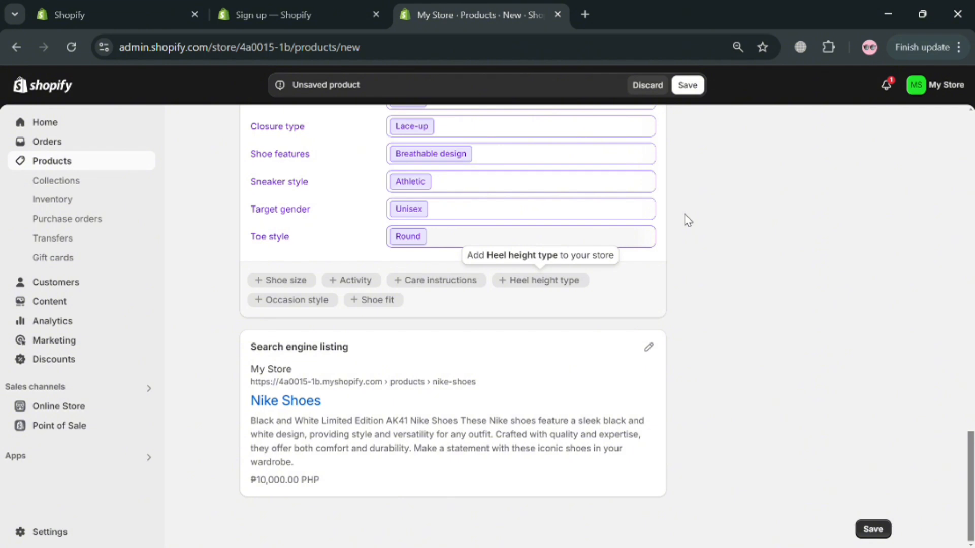
click(688, 86)
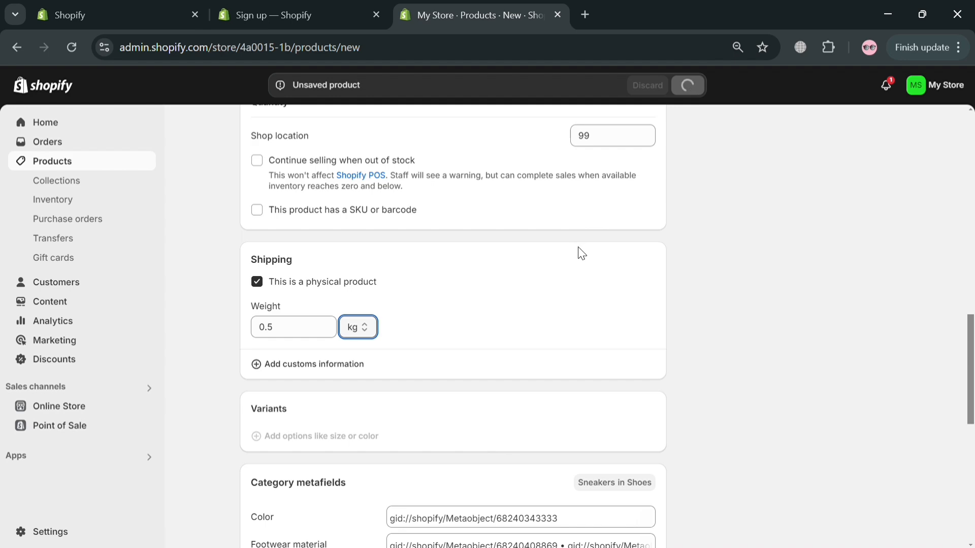
Look over the saved Nike Shoes product page from its title and description down to its pricing.
scroll(578, 247, up, 11)
scroll(578, 249, up, 3)
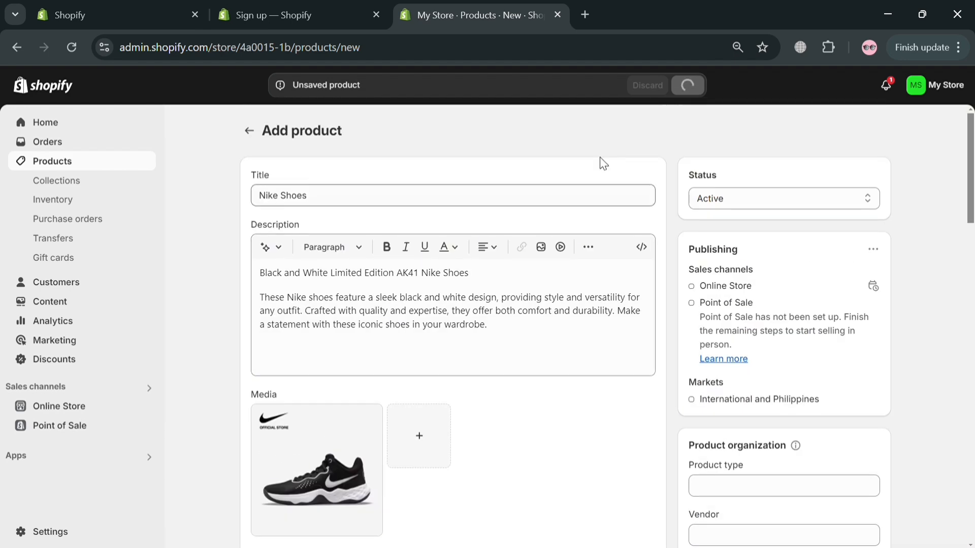
scroll(598, 368, down, 2)
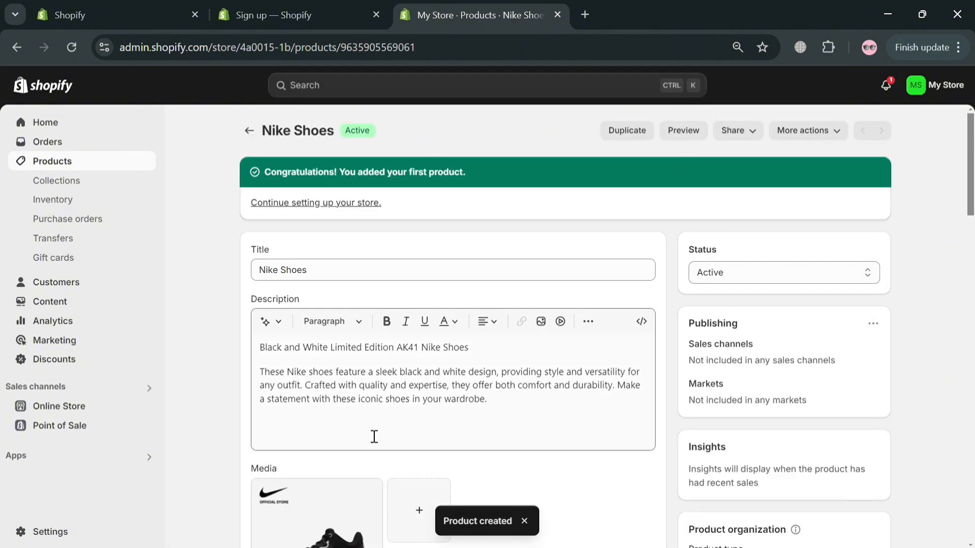
scroll(363, 383, down, 2)
scroll(553, 403, down, 5)
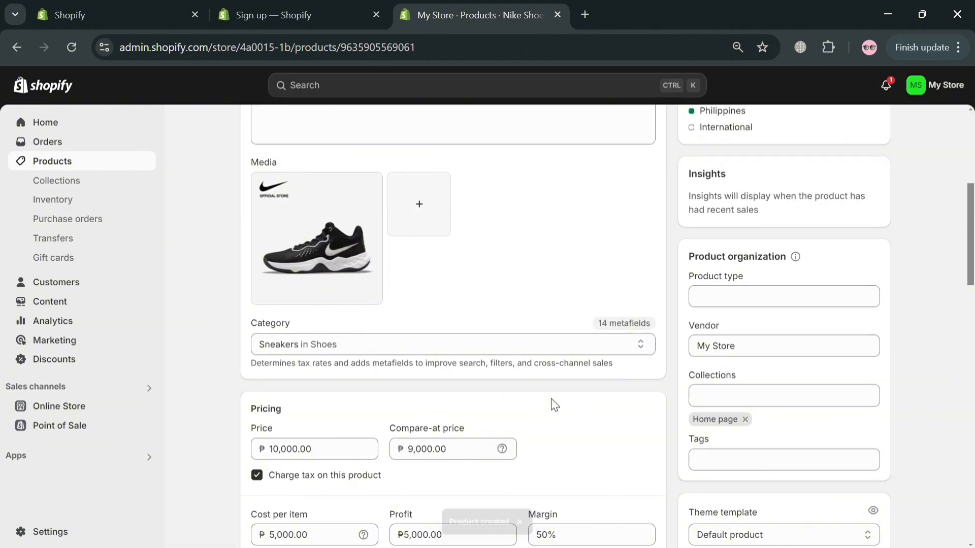
scroll(505, 394, up, 7)
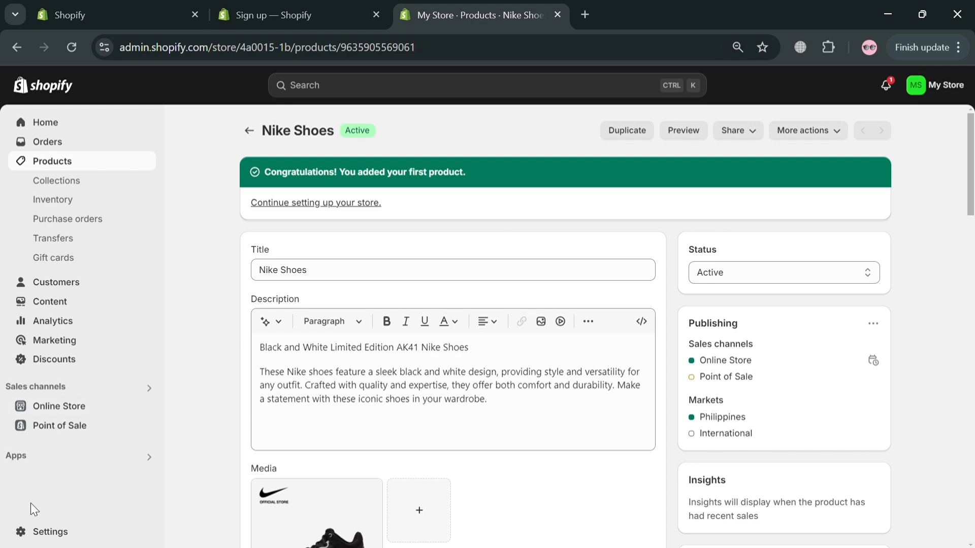
Open the store's Shipping and delivery settings, view the General shipping profile and return to the shipping overview.
click(49, 534)
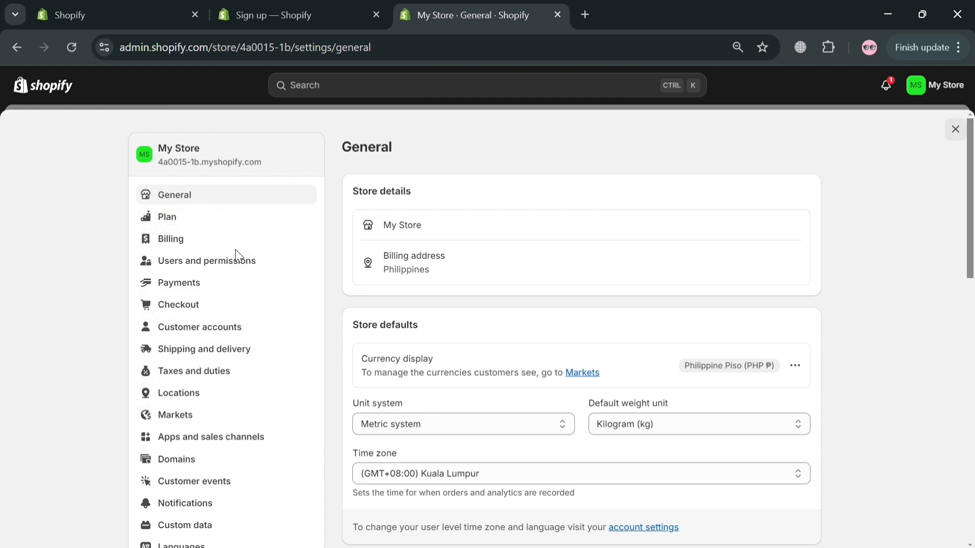
click(273, 350)
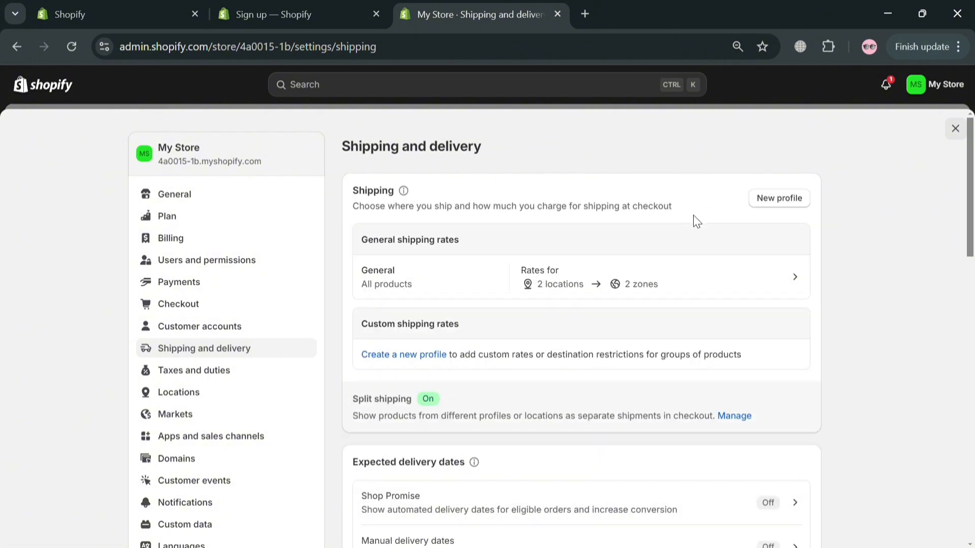
scroll(613, 319, down, 3)
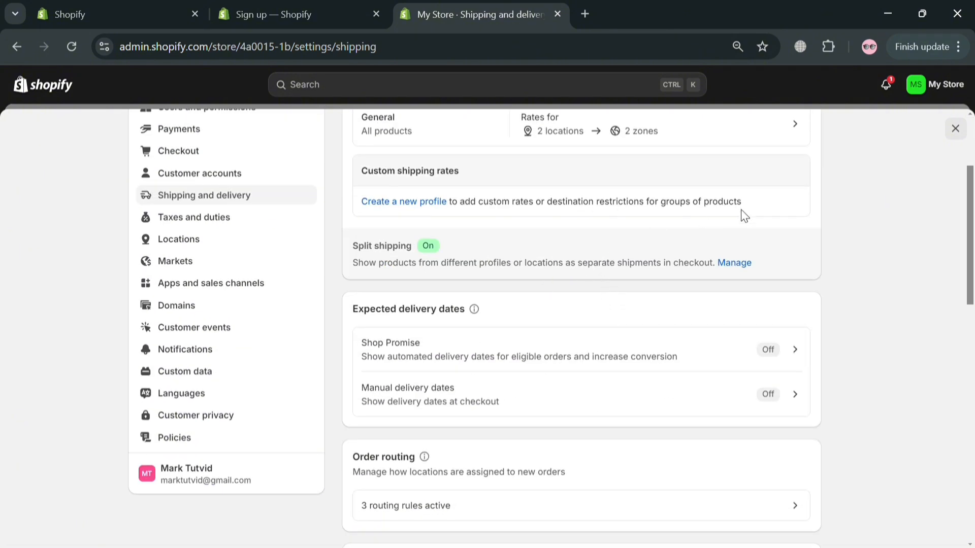
scroll(617, 269, up, 3)
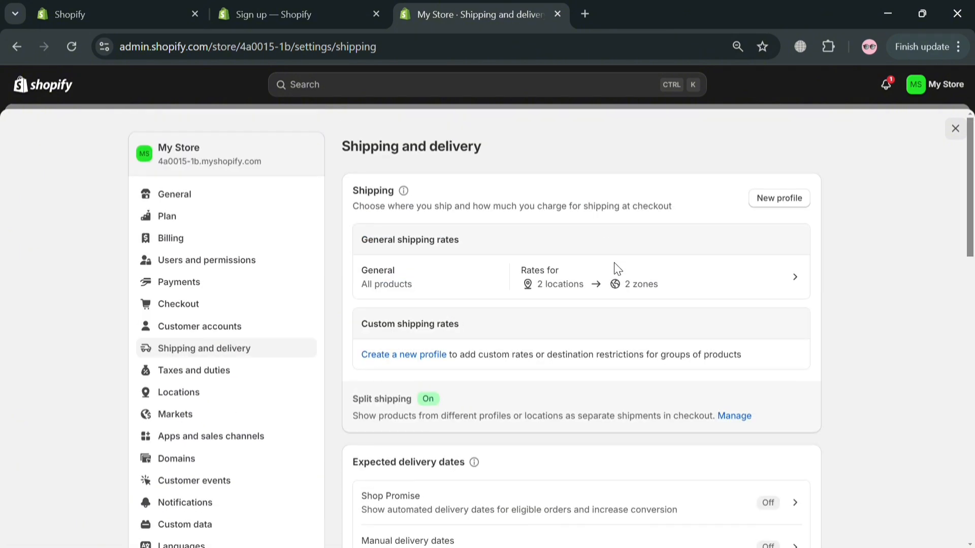
click(796, 280)
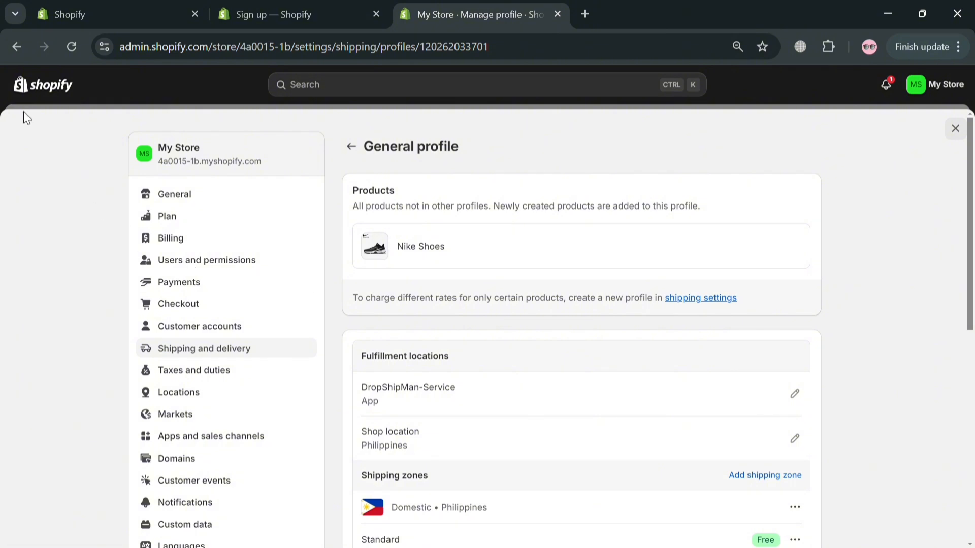
click(11, 51)
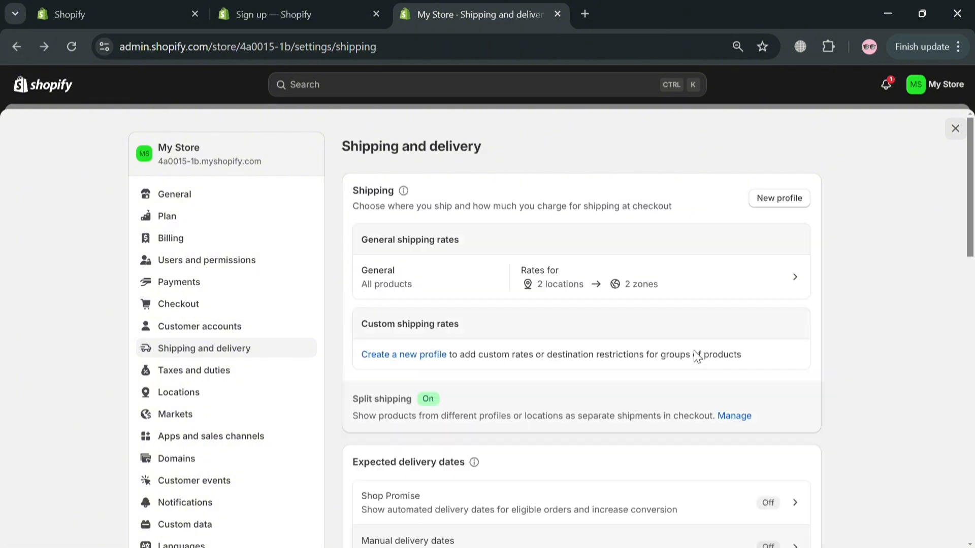
Examine the remaining shipping settings, from expected delivery dates and local delivery to saved packages, packing slips and custom order fulfillment.
scroll(699, 358, down, 8)
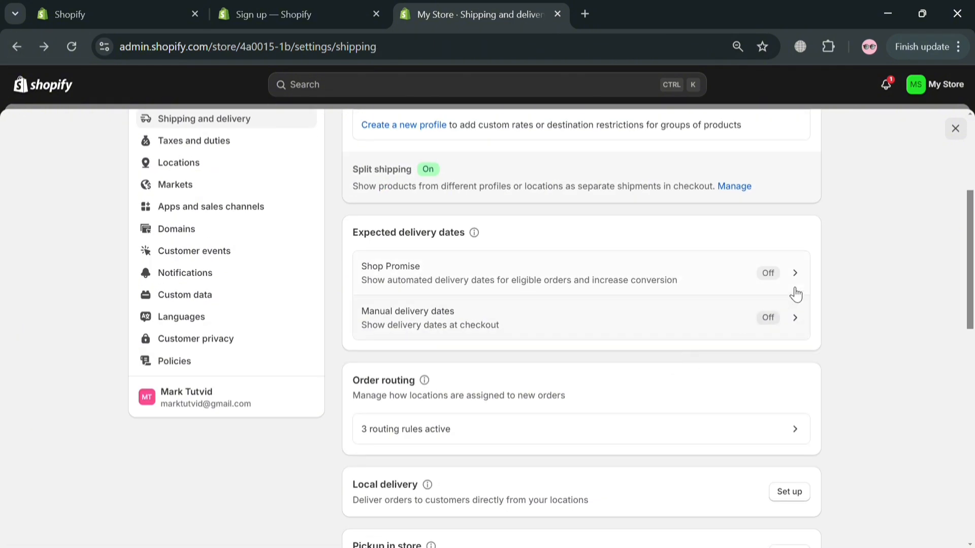
scroll(808, 348, down, 2)
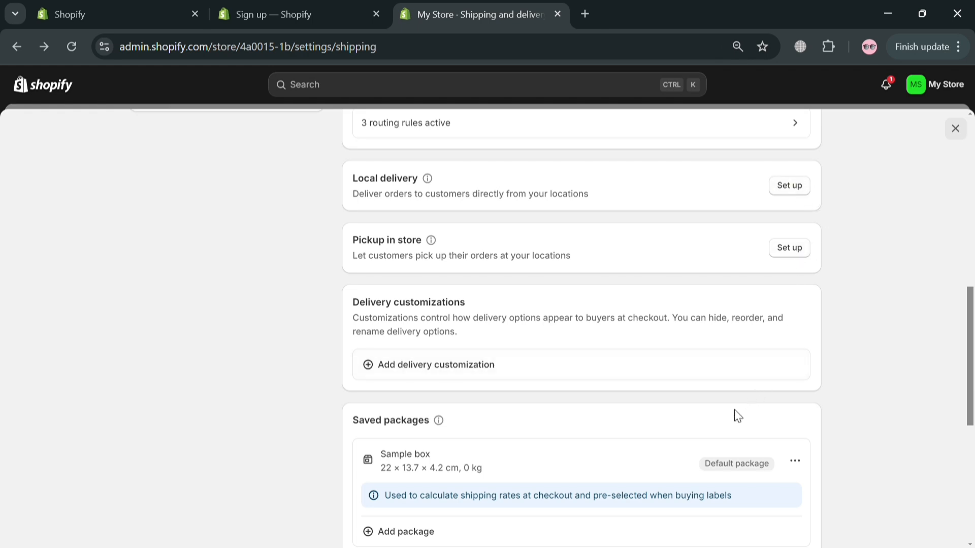
scroll(737, 417, down, 6)
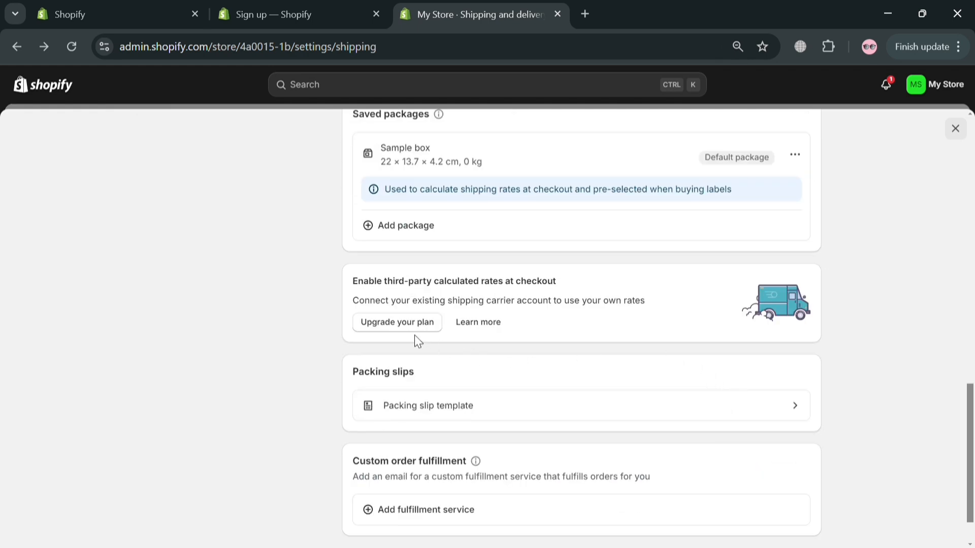
scroll(610, 373, down, 1)
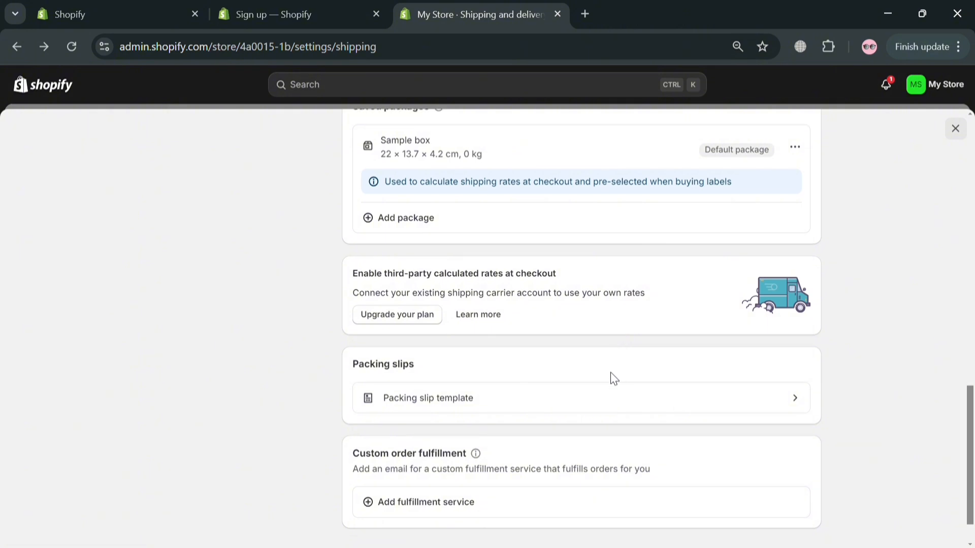
scroll(604, 361, up, 15)
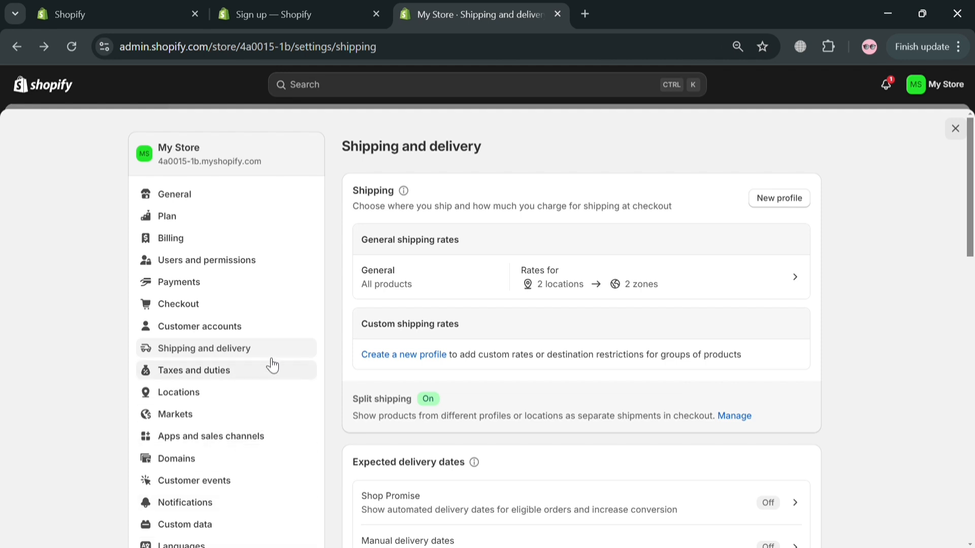
Open the store's Taxes and duties settings and look over the tax regions, tax apps and duties sections.
click(279, 380)
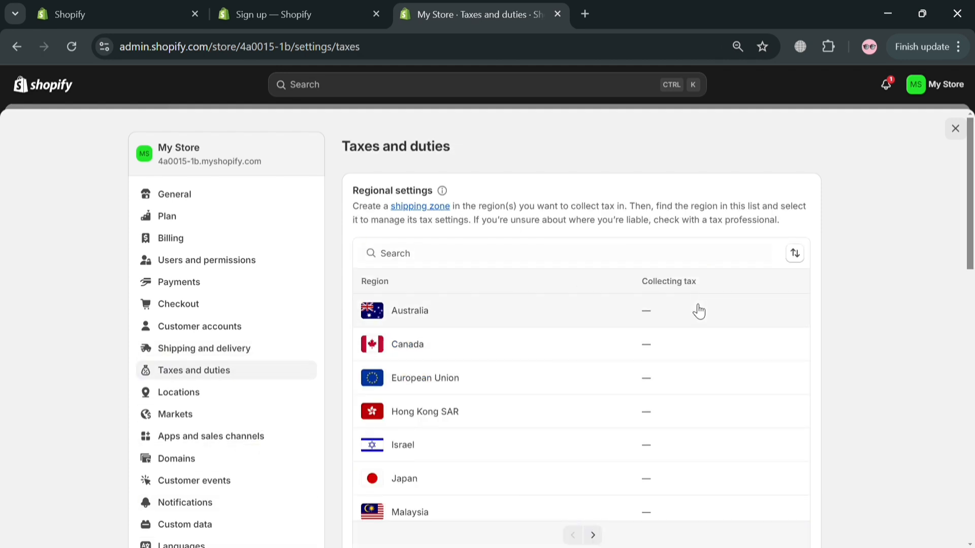
scroll(698, 315, down, 3)
scroll(633, 415, down, 5)
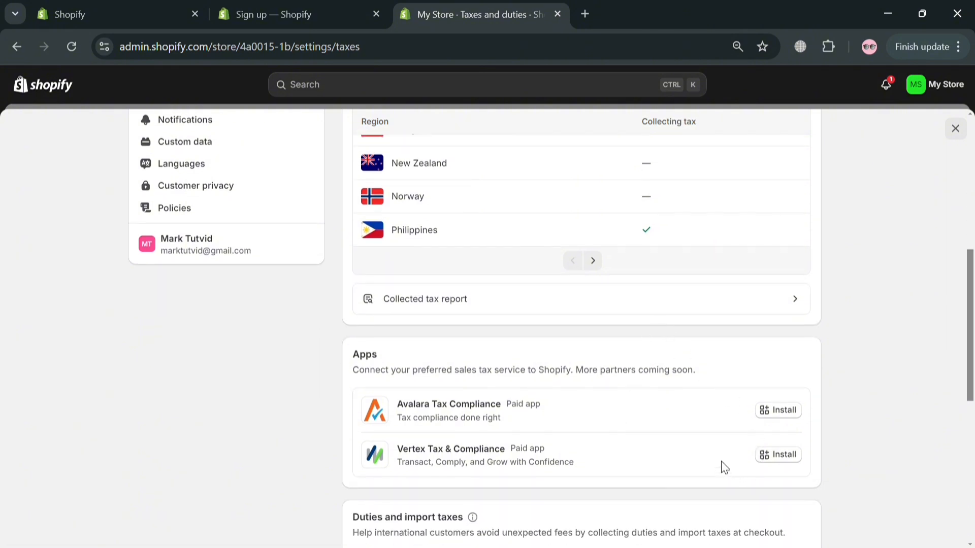
scroll(725, 468, down, 2)
scroll(621, 446, up, 10)
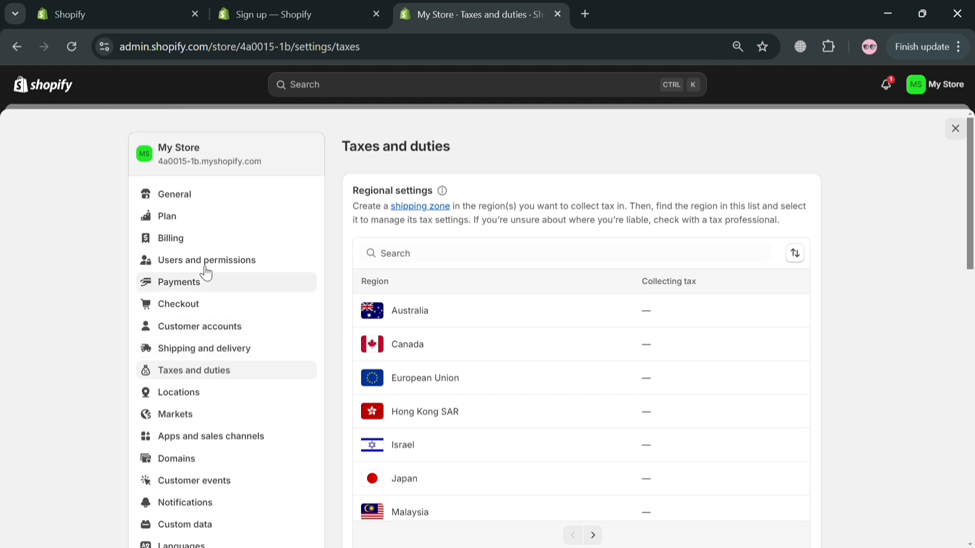
Open the store's Payments settings, look through the third-party payment providers and return to the payments overview.
click(220, 291)
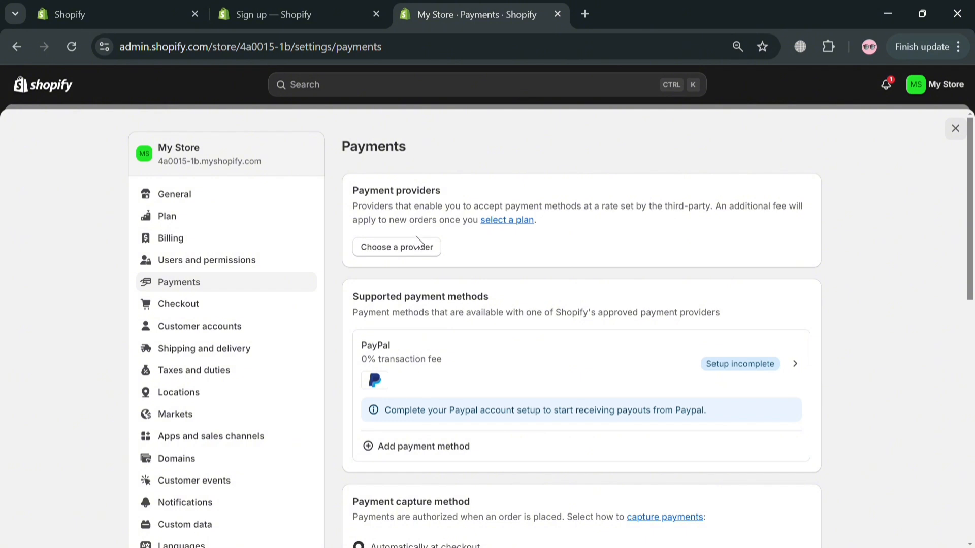
click(427, 258)
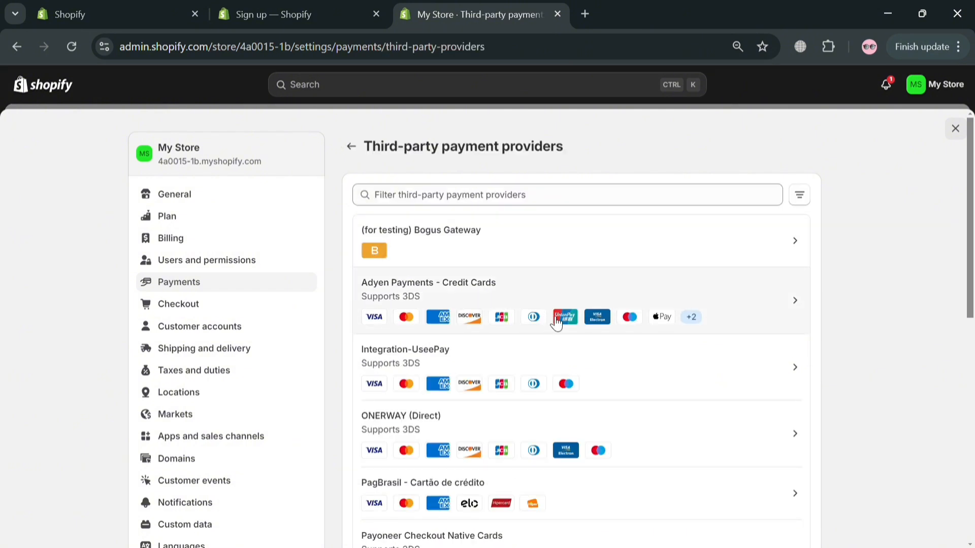
scroll(562, 386, down, 3)
scroll(561, 396, down, 2)
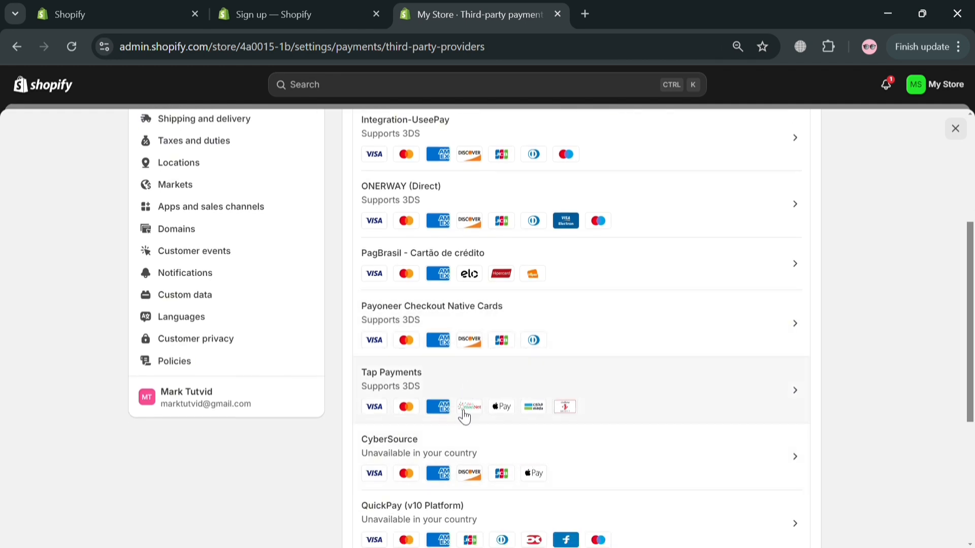
scroll(461, 447, up, 5)
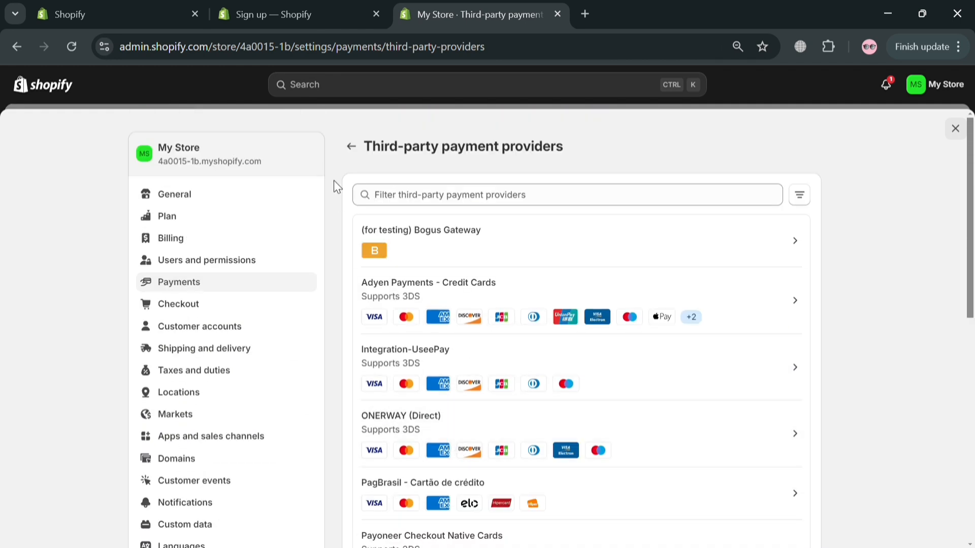
click(357, 153)
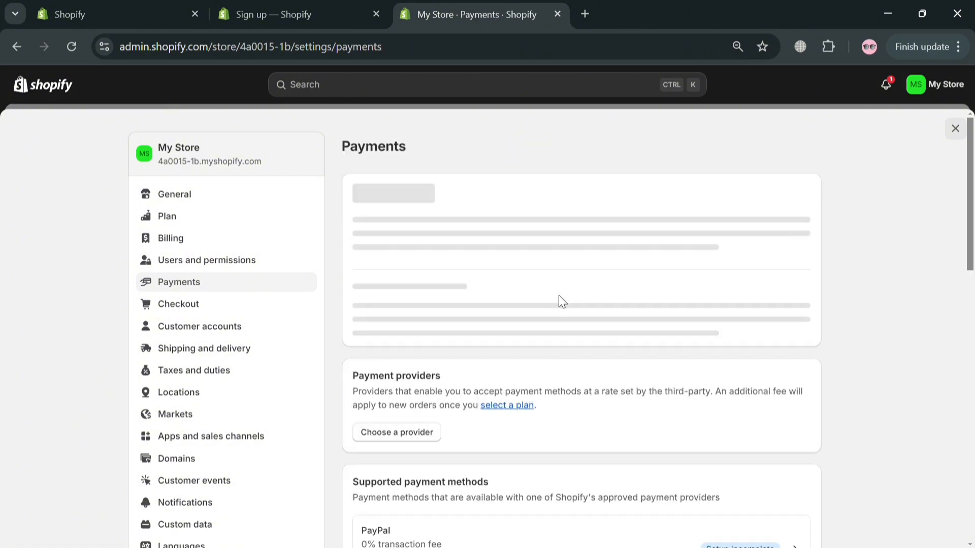
Examine the PayPal, payment capture, manual payment, customization, gift card expiration and Apple Wallet sections of the payments settings.
scroll(591, 351, down, 5)
scroll(587, 355, up, 2)
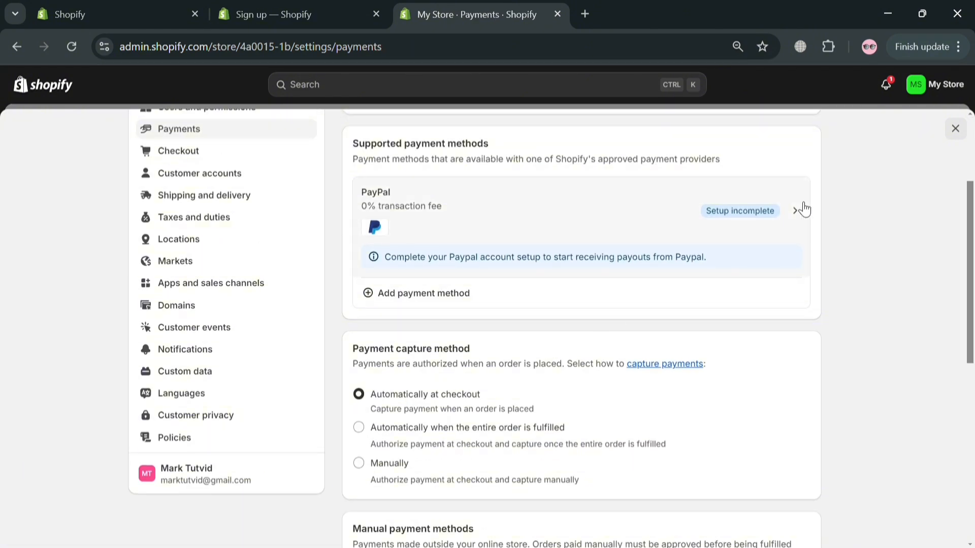
scroll(461, 426, down, 2)
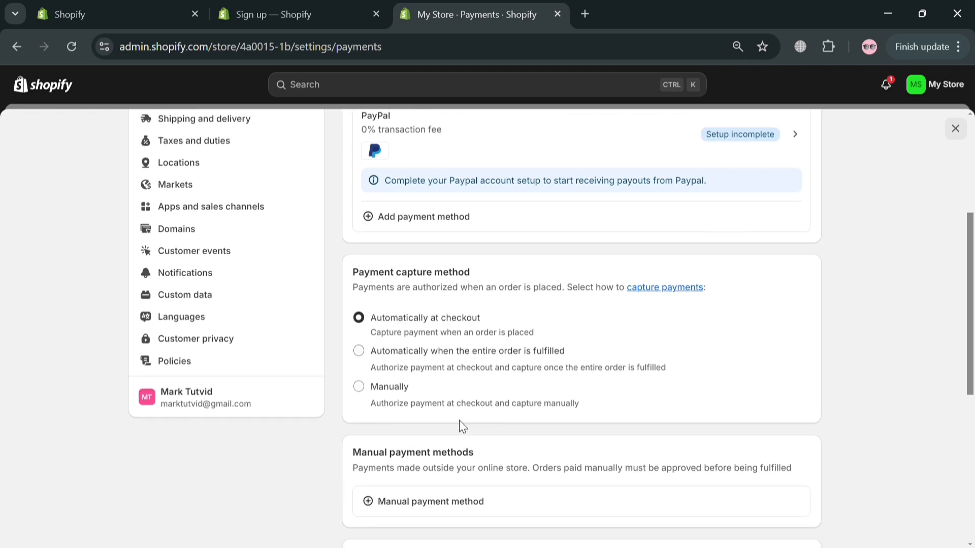
scroll(446, 364, down, 3)
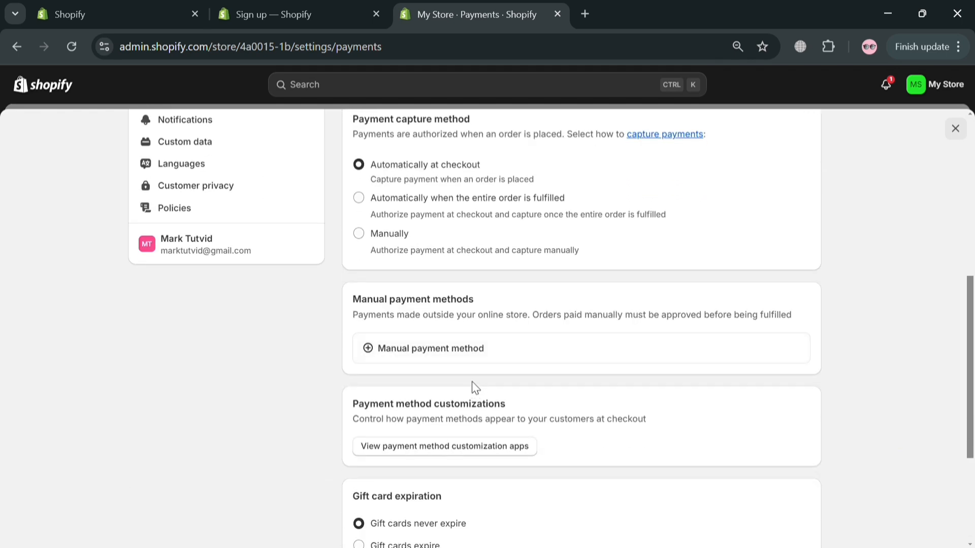
scroll(483, 457, down, 4)
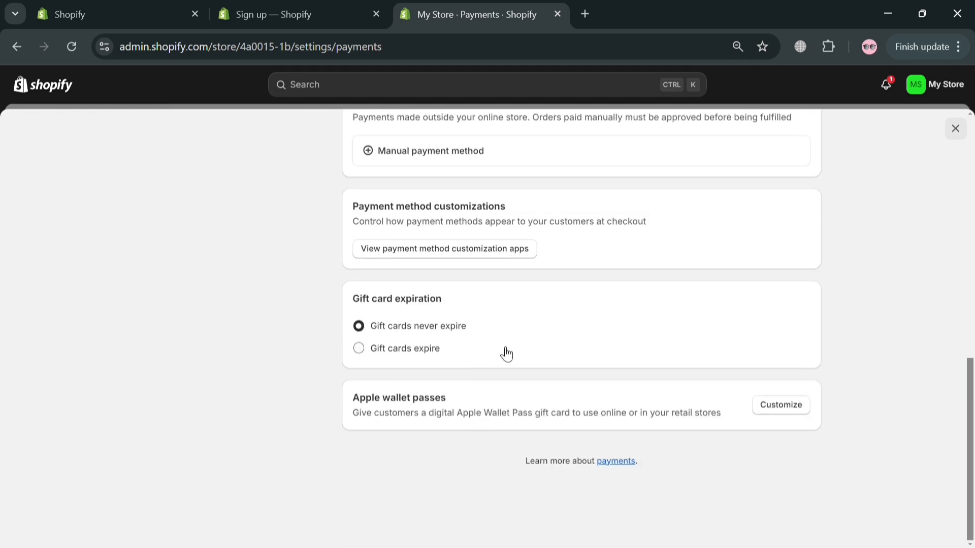
scroll(673, 379, up, 10)
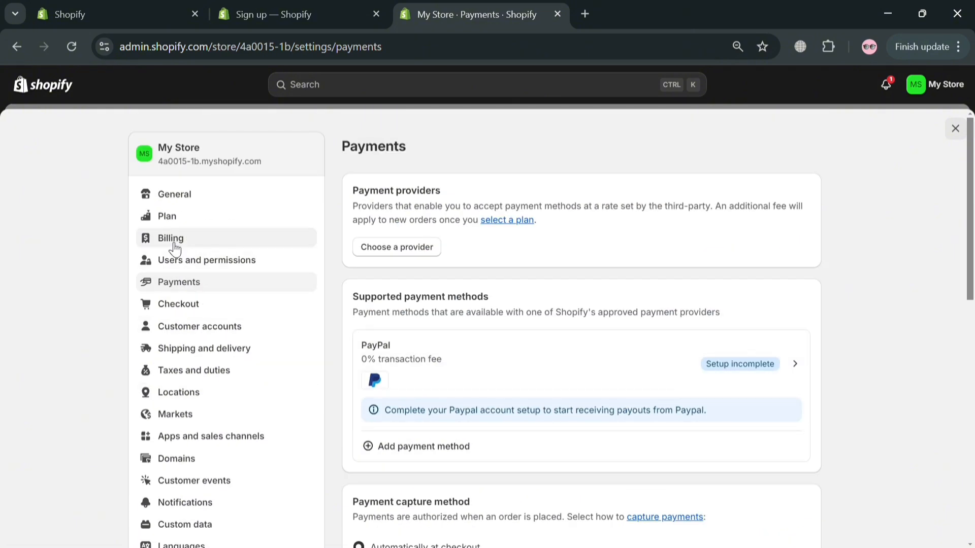
Close the settings, preview the Nike Shoes product page in the storefront down to its description and return to the store admin.
click(955, 129)
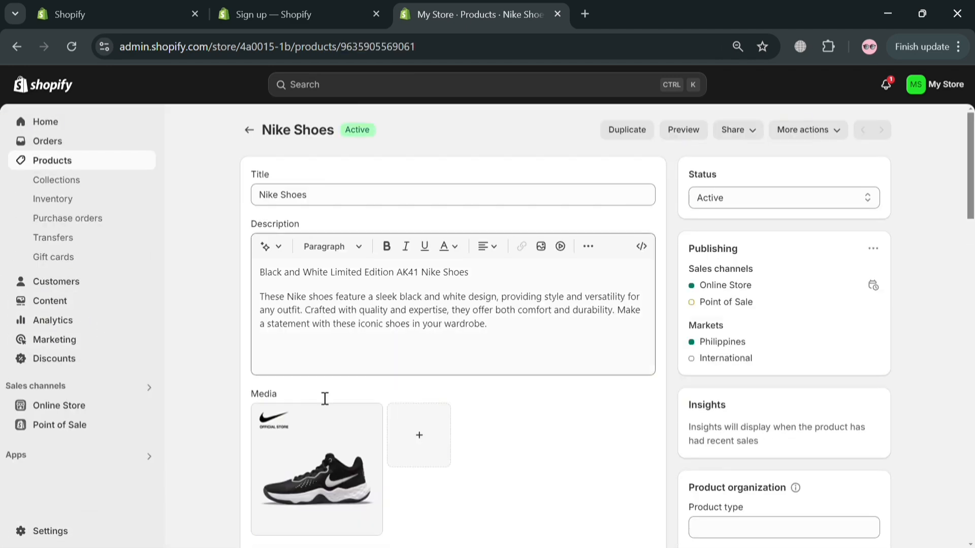
click(683, 131)
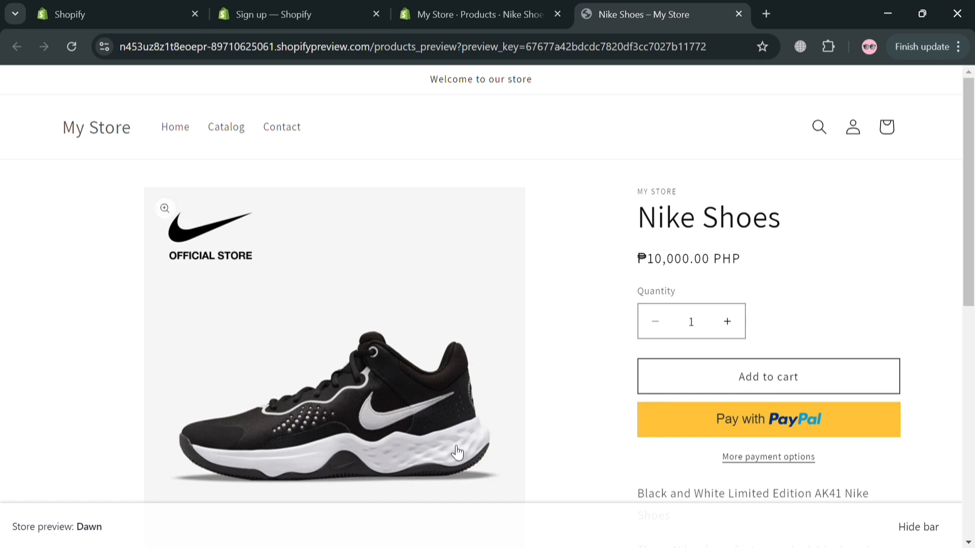
scroll(455, 416, down, 5)
scroll(468, 418, up, 4)
scroll(585, 448, down, 4)
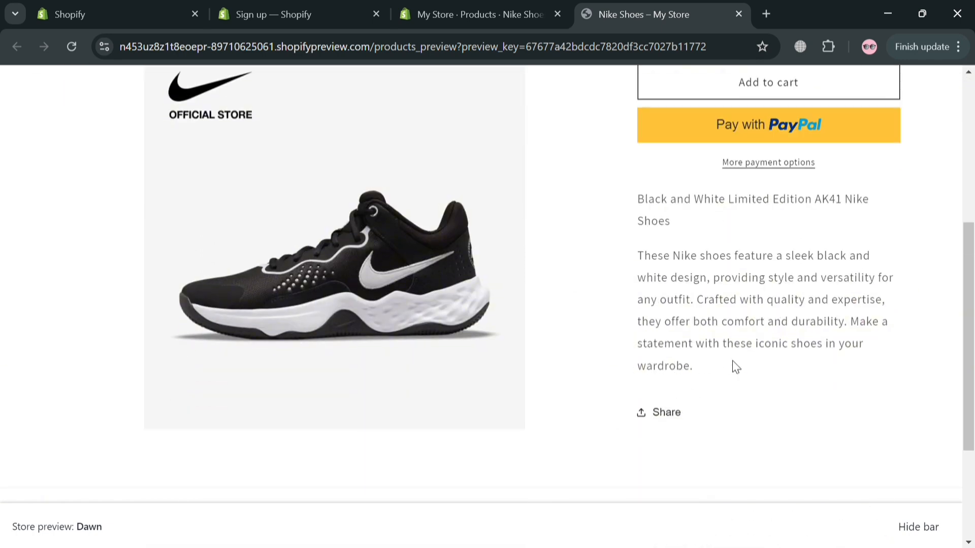
scroll(723, 355, up, 6)
click(441, 12)
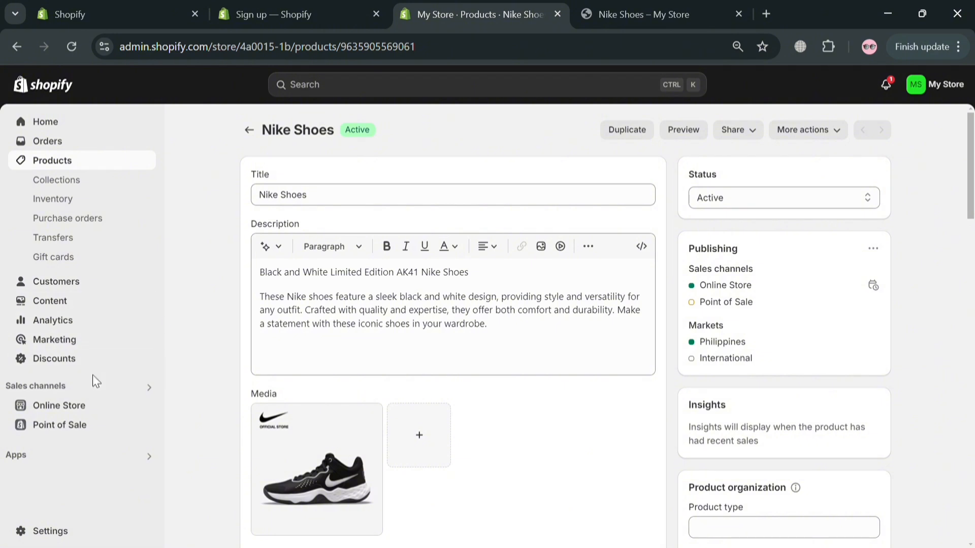
Open the Online Store themes, look through the Dawn theme and the popular free themes, and check the product preview once more.
click(108, 412)
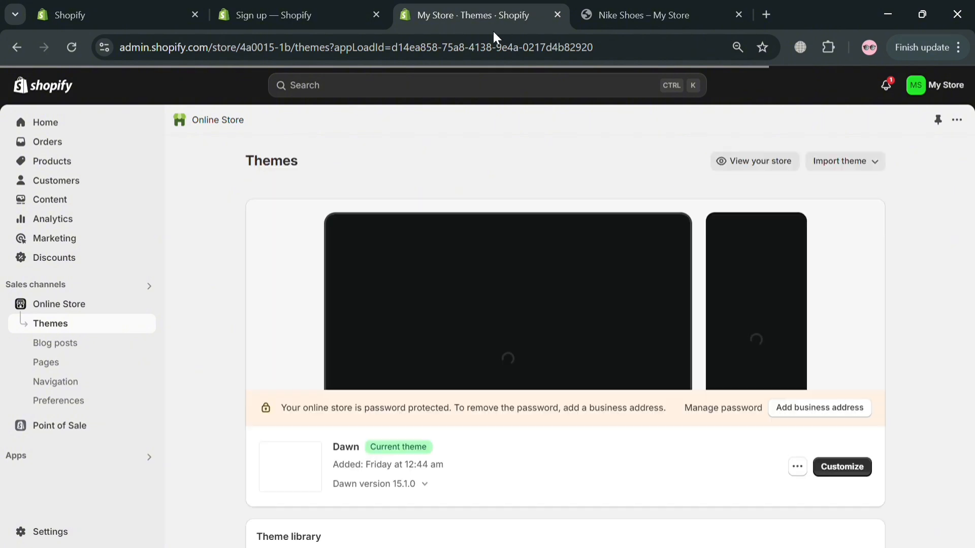
scroll(736, 472, down, 5)
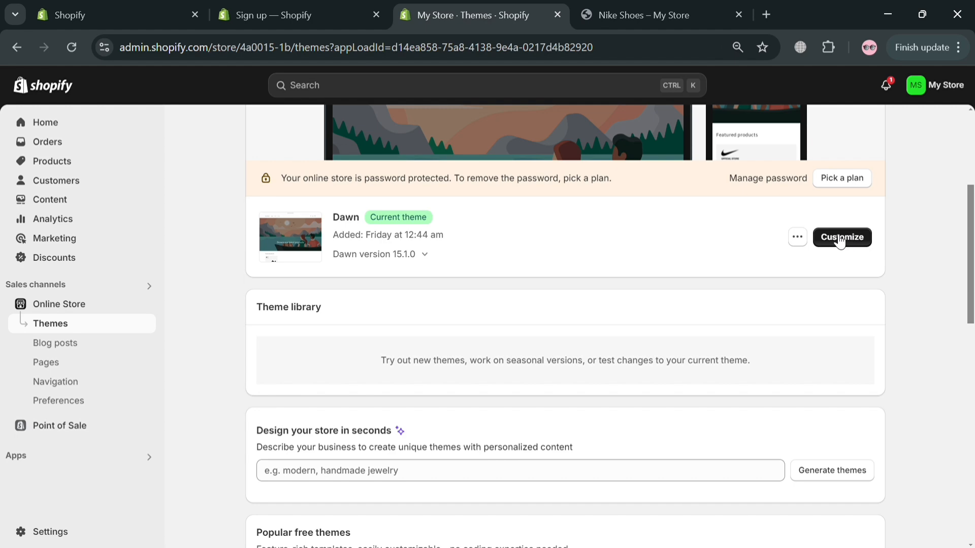
scroll(822, 271, down, 3)
scroll(825, 275, down, 3)
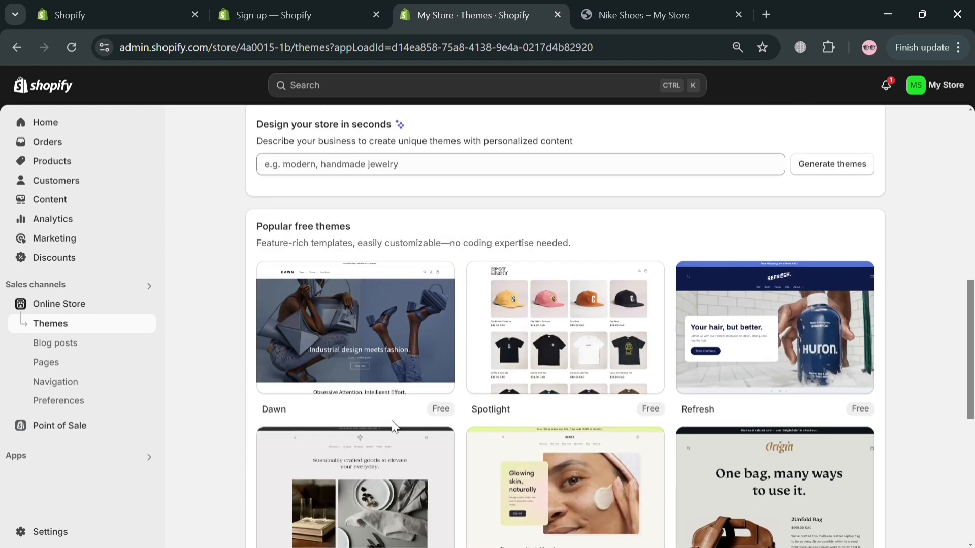
scroll(628, 330, down, 4)
scroll(628, 330, down, 3)
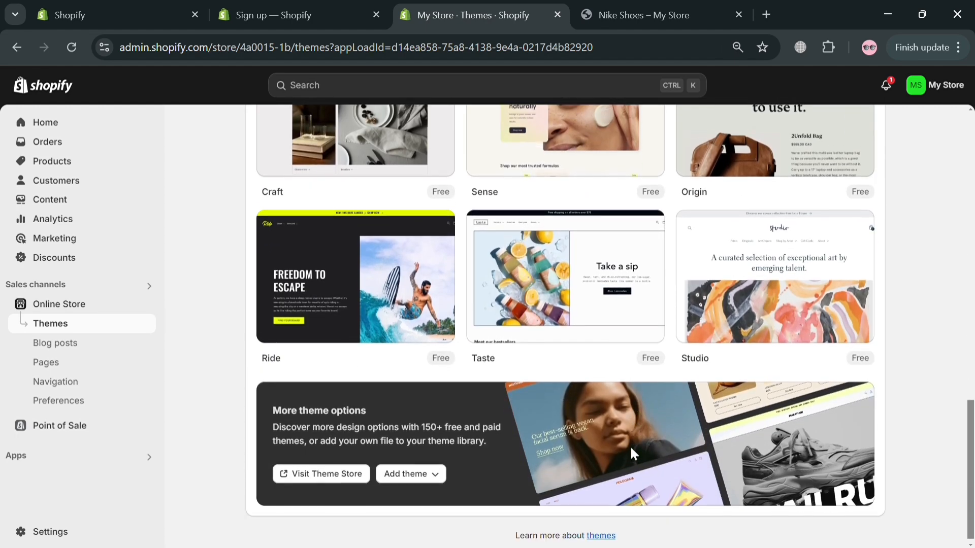
scroll(586, 445, up, 6)
scroll(586, 445, up, 3)
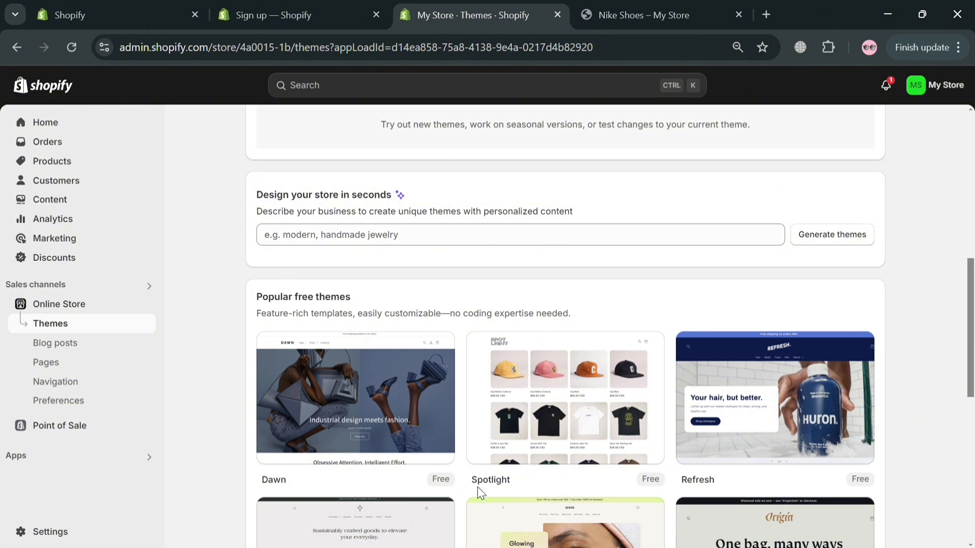
scroll(447, 468, up, 10)
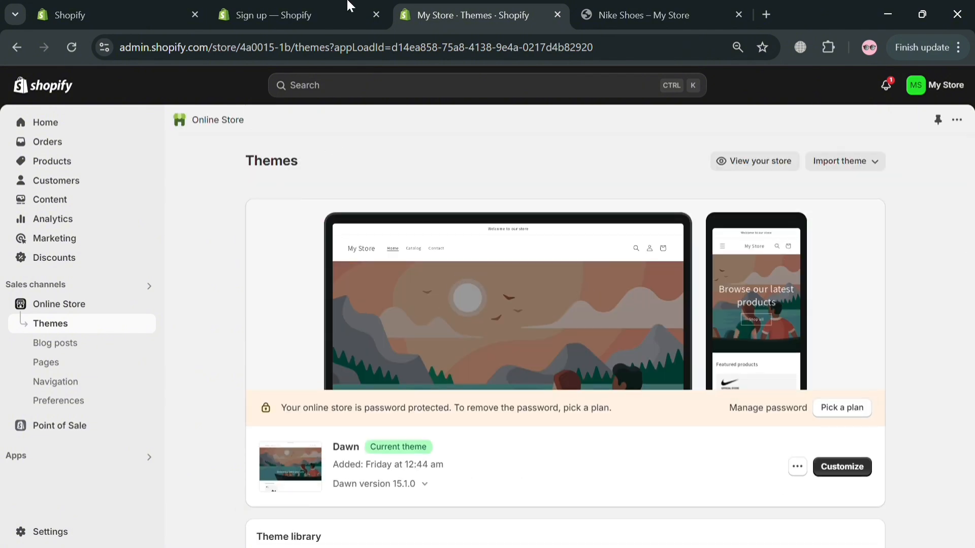
click(635, 14)
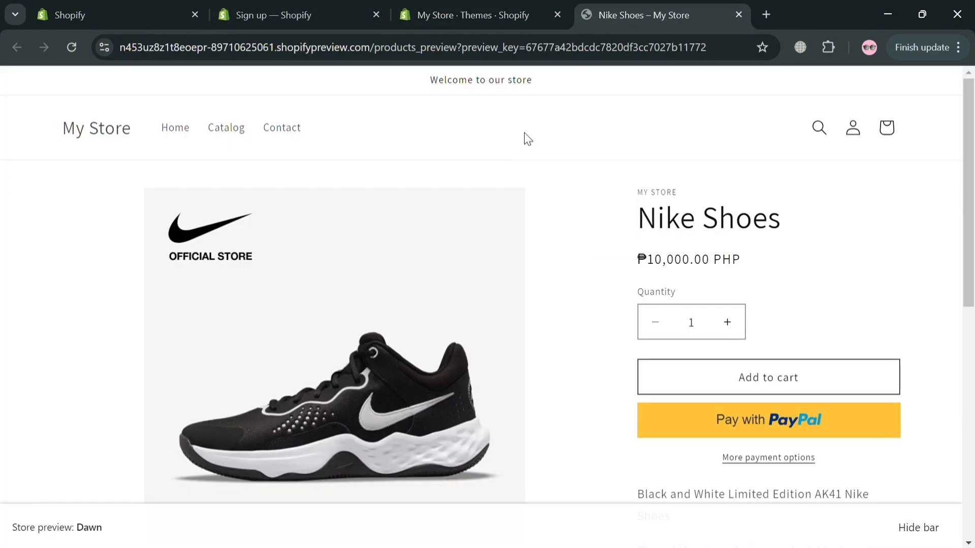
click(492, 10)
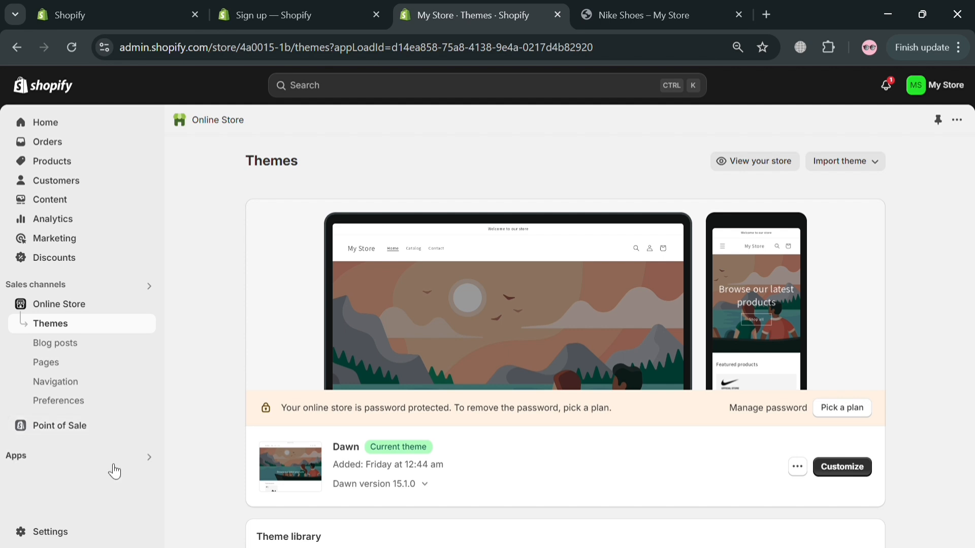
Open the app and sales channel settings and go from there to the Shopify App Store.
click(131, 459)
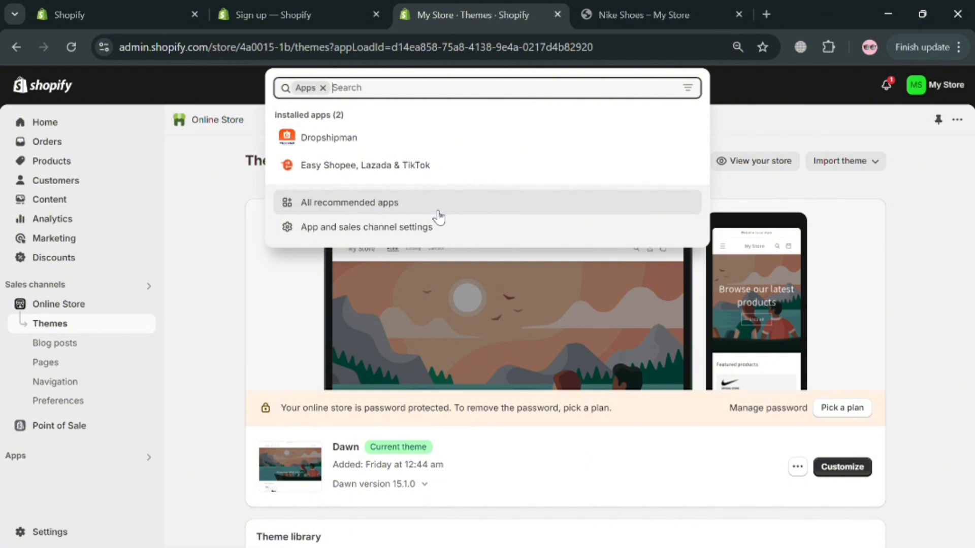
click(436, 235)
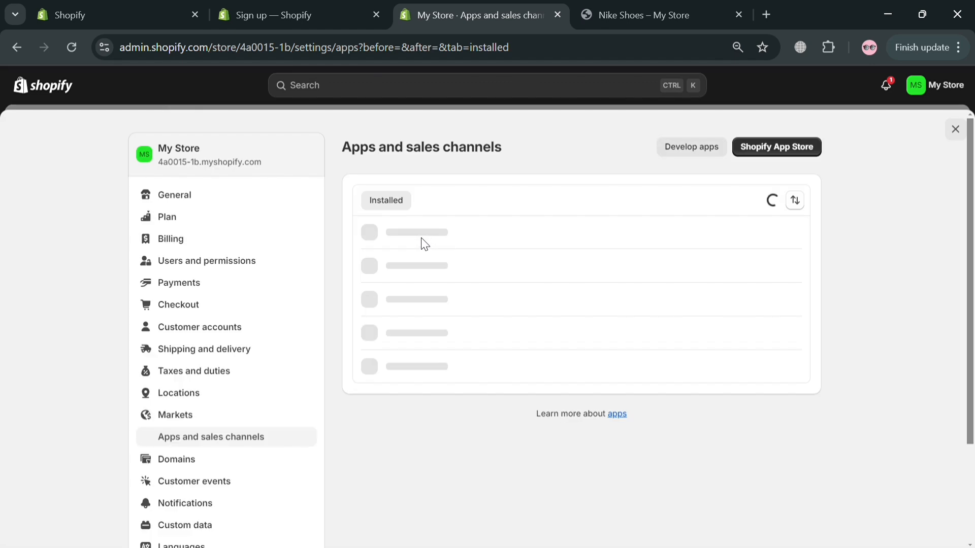
click(801, 146)
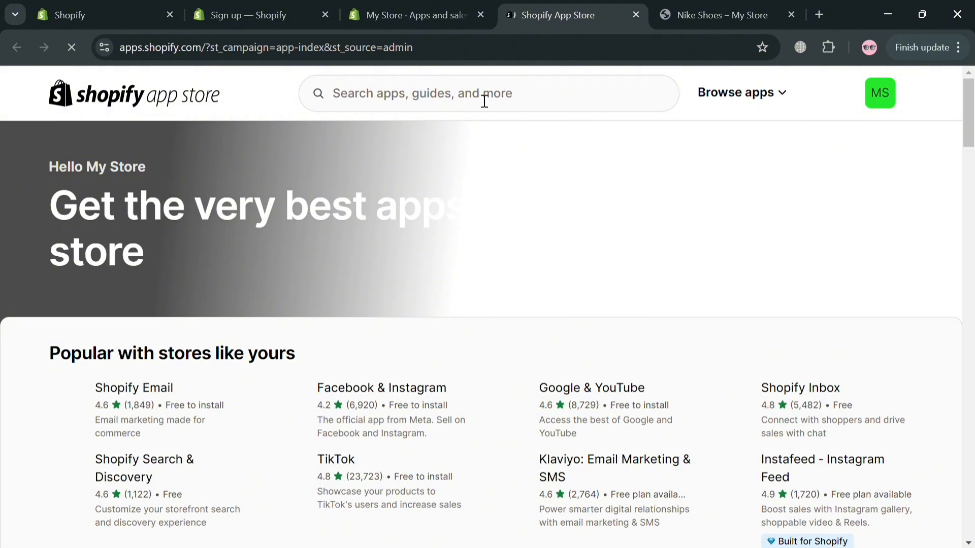
Search the app store for "digital products" using the matching suggestion.
click(480, 105)
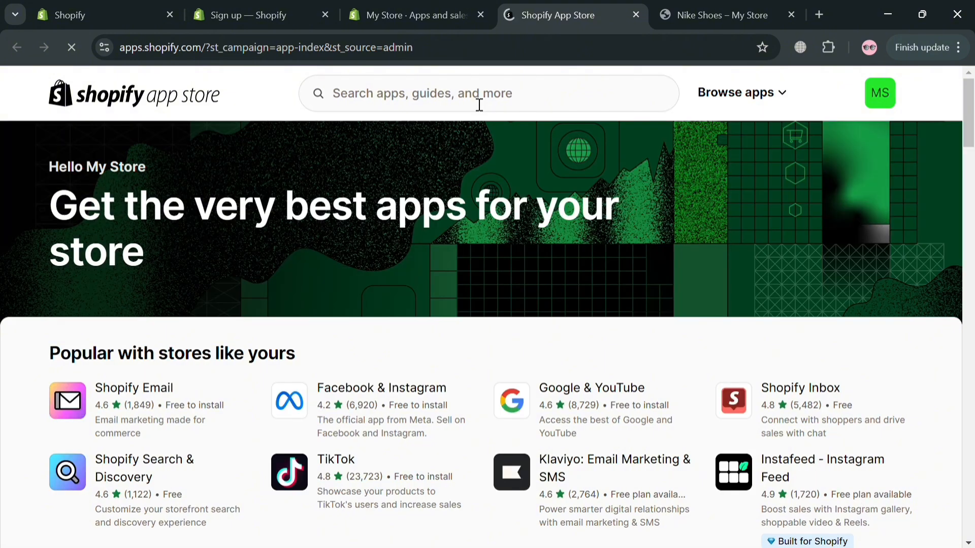
text(digital)
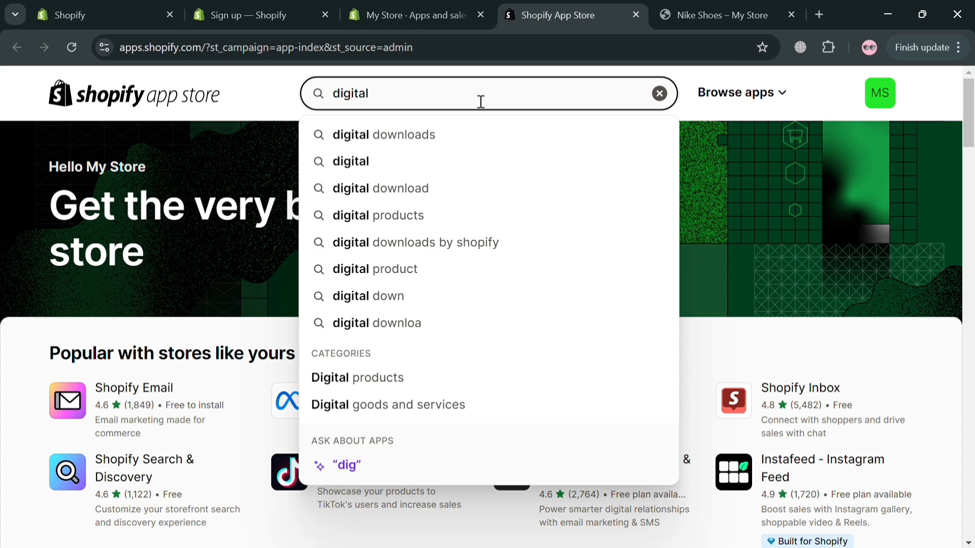
key(Down)
key(Down)
key(Down)
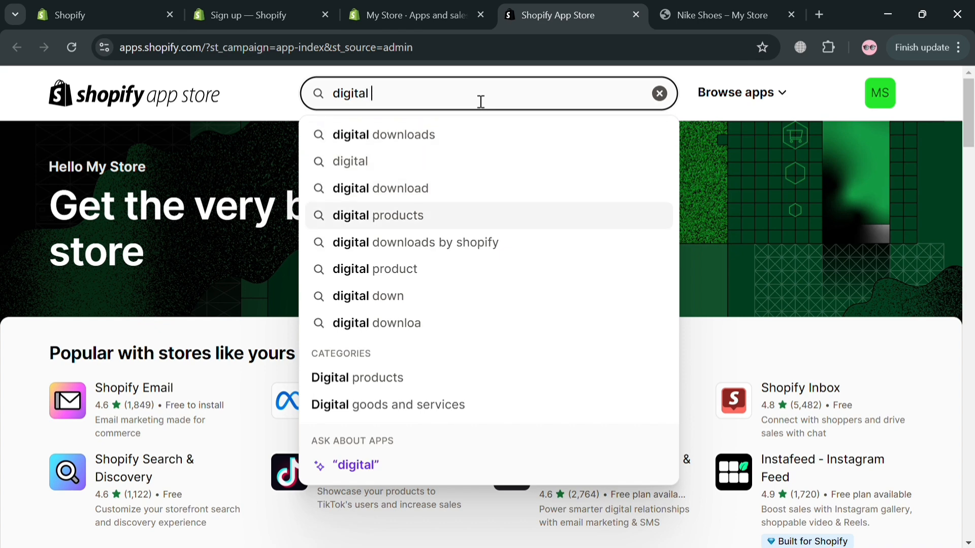
key(Return)
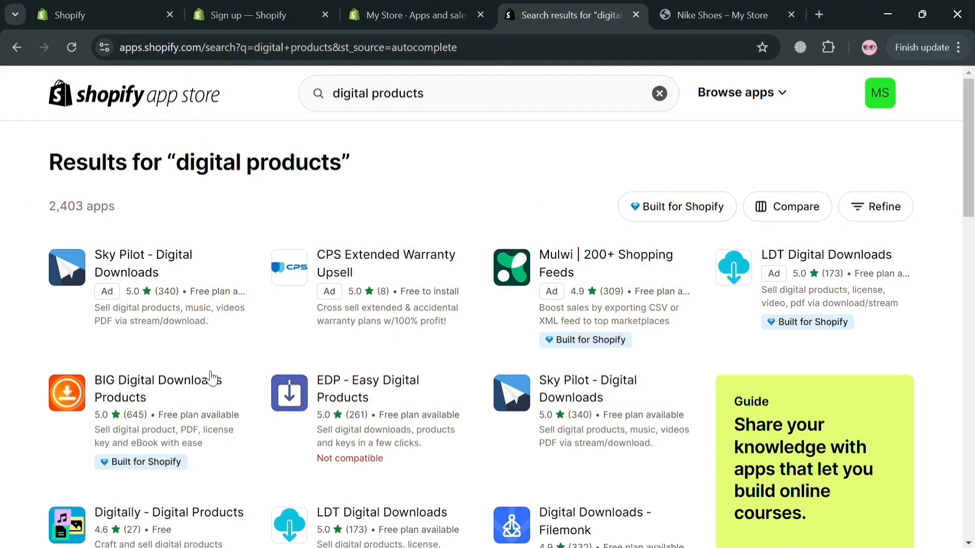
Browse the digital product apps and open the Digital Downloads - Filemonk listing to read its description.
scroll(270, 322, down, 5)
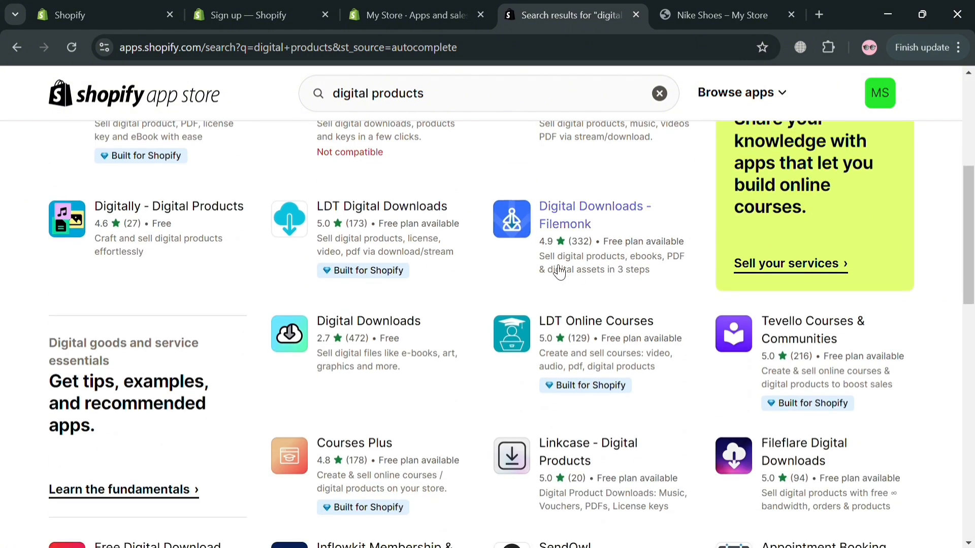
scroll(618, 325, down, 5)
click(543, 457)
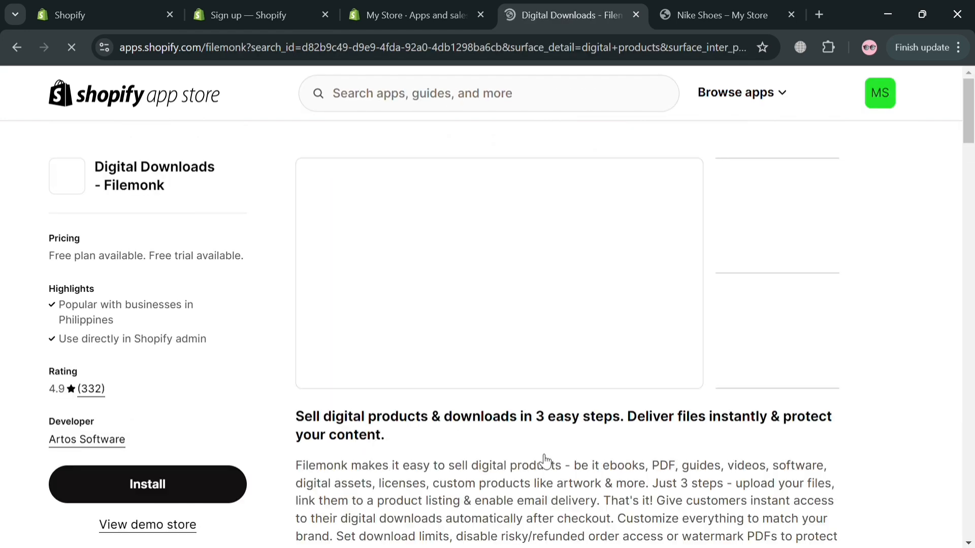
scroll(342, 401, down, 12)
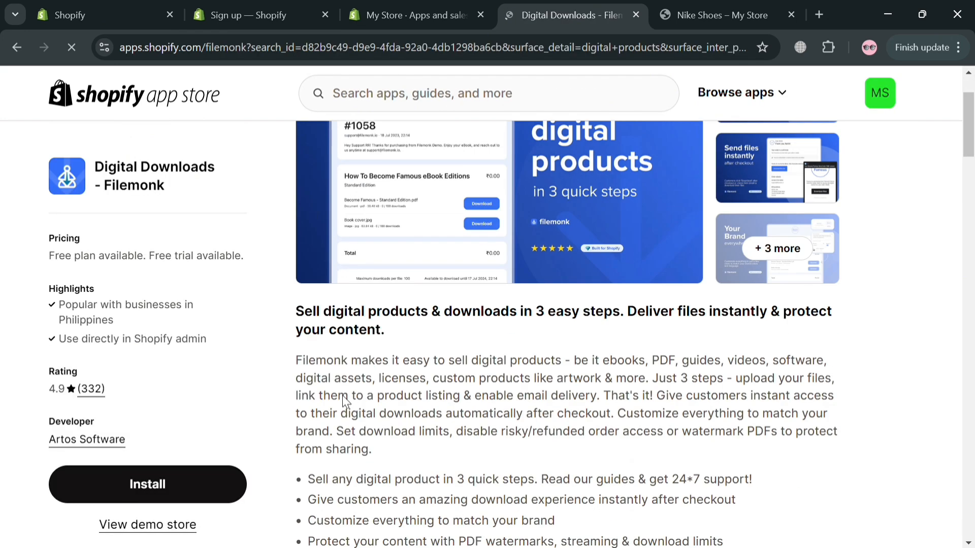
Check the Digital Downloads - Filemonk pricing plans and install the app on the store, approving its data access.
scroll(471, 351, down, 1)
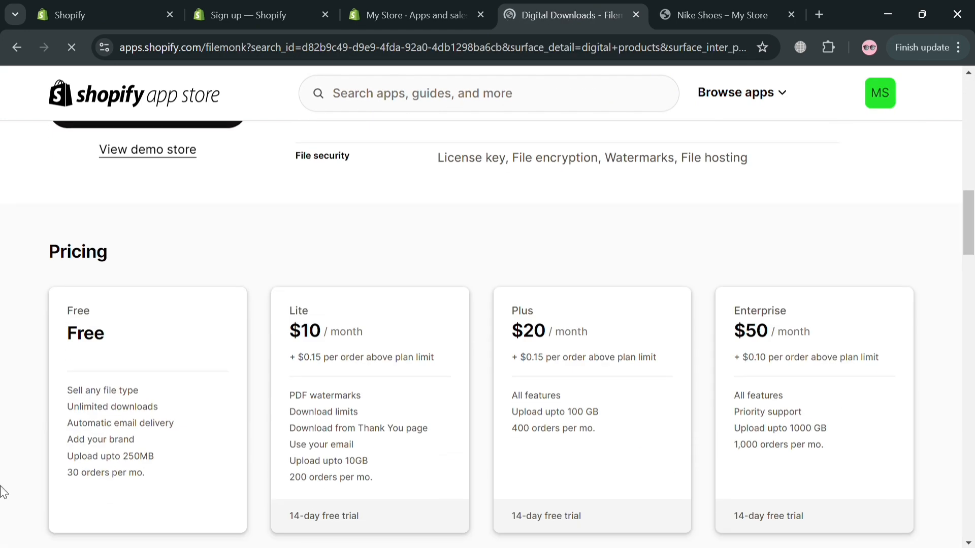
scroll(402, 526, up, 6)
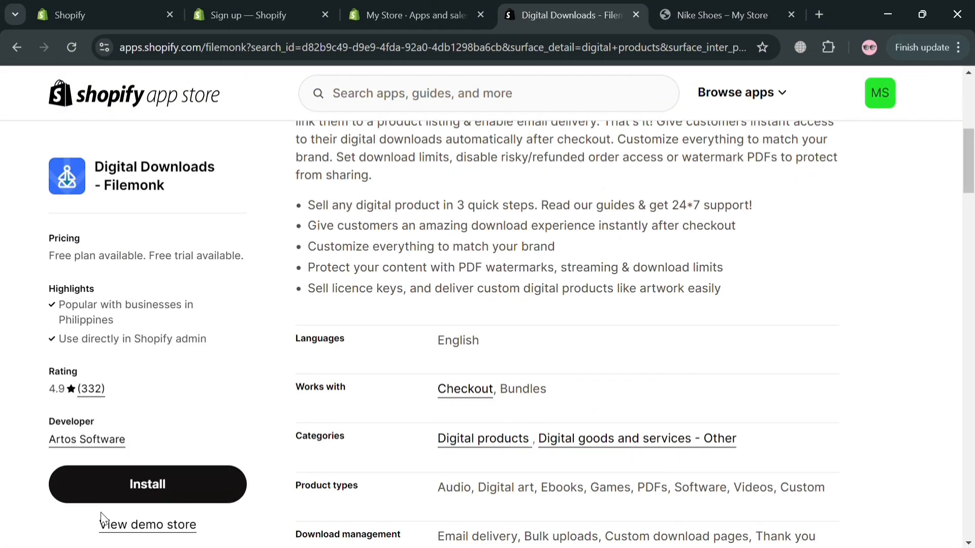
click(112, 500)
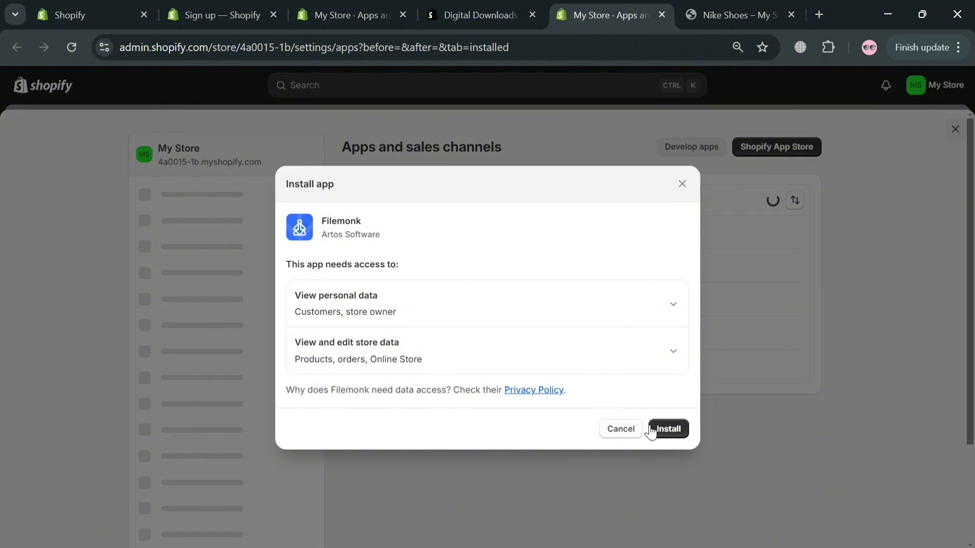
click(677, 431)
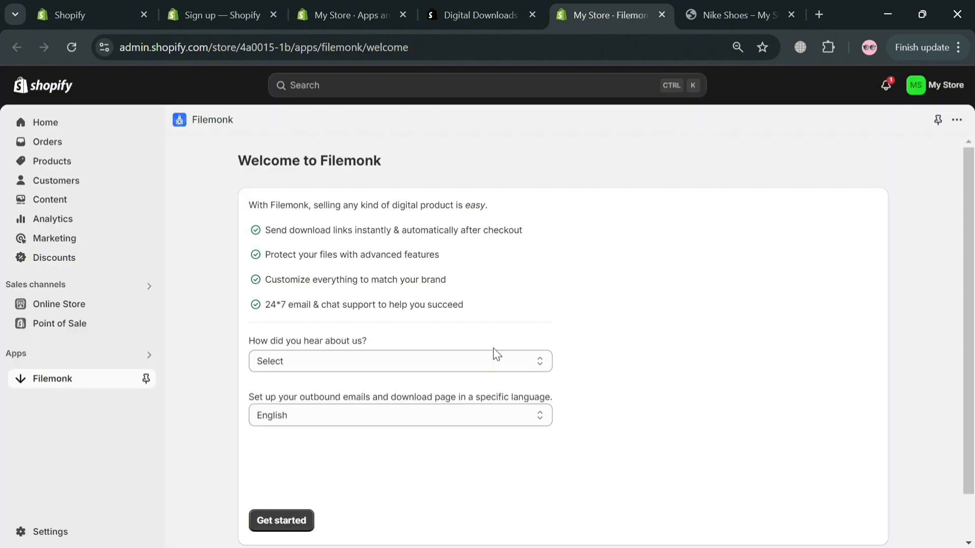
Answer Filemonk's question on how you heard about them with Ads, keep English, and get started with the app.
click(526, 356)
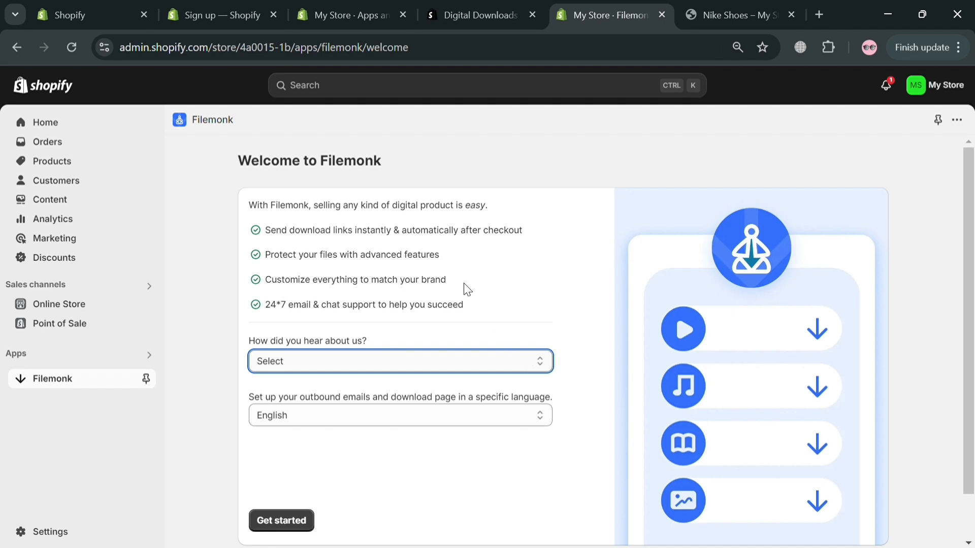
click(445, 282)
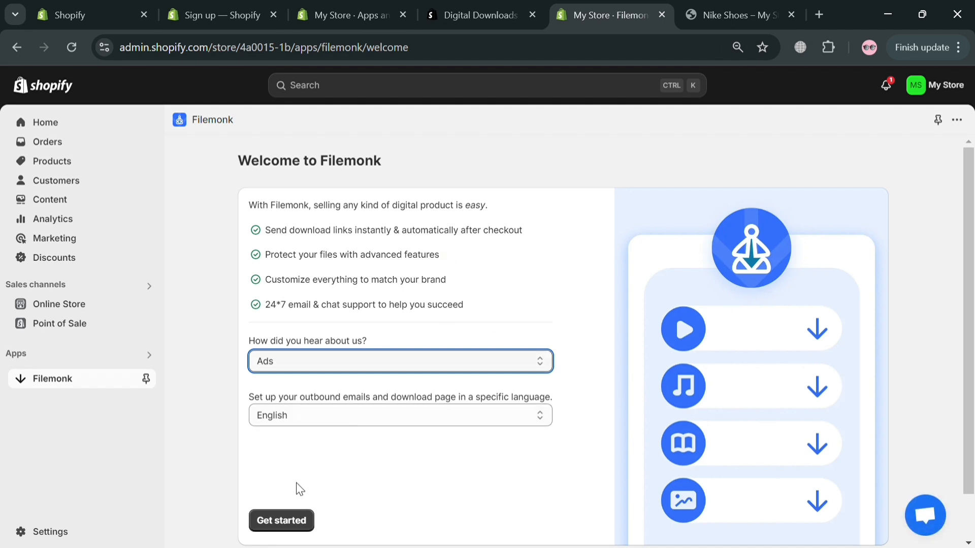
click(282, 520)
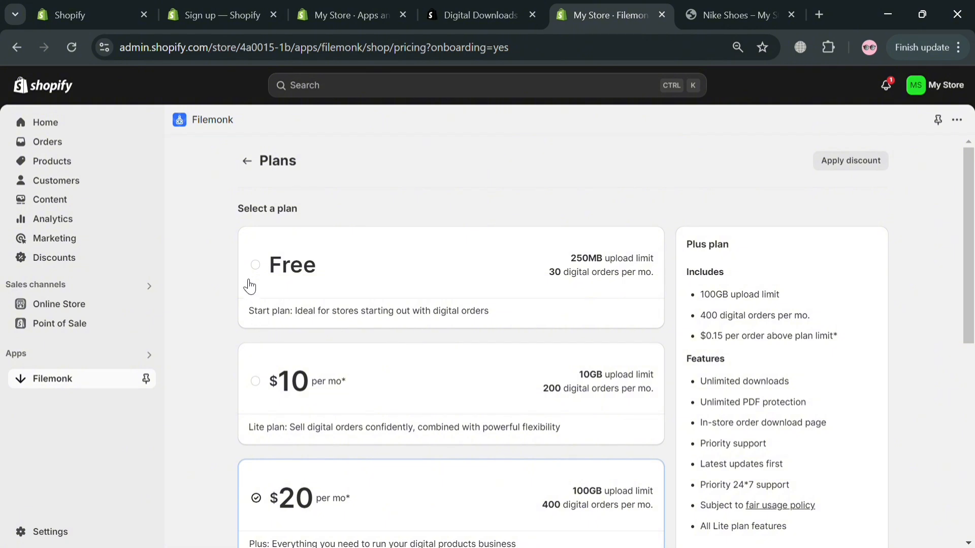
Choose the Free plan for Filemonk and confirm the plan selection.
click(272, 263)
scroll(751, 287, down, 8)
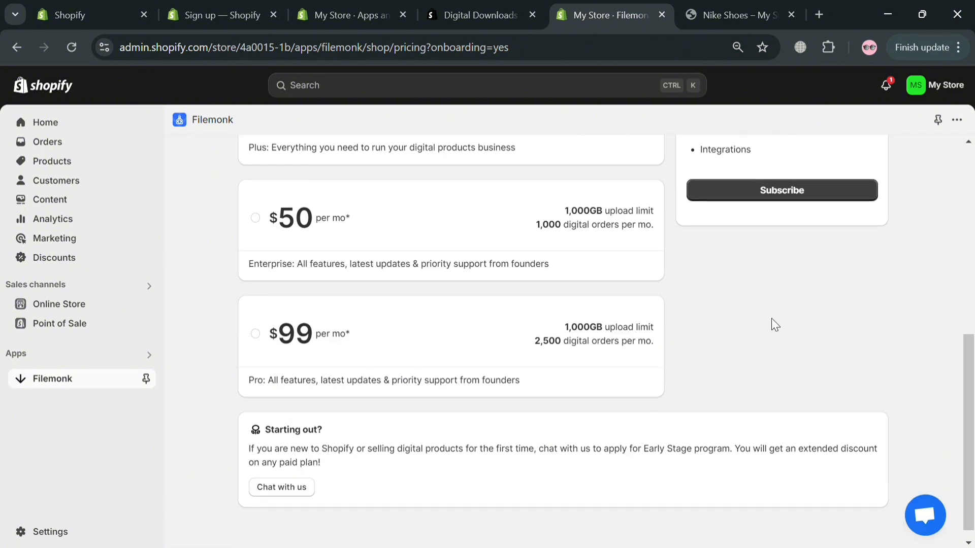
scroll(792, 228, up, 5)
click(805, 413)
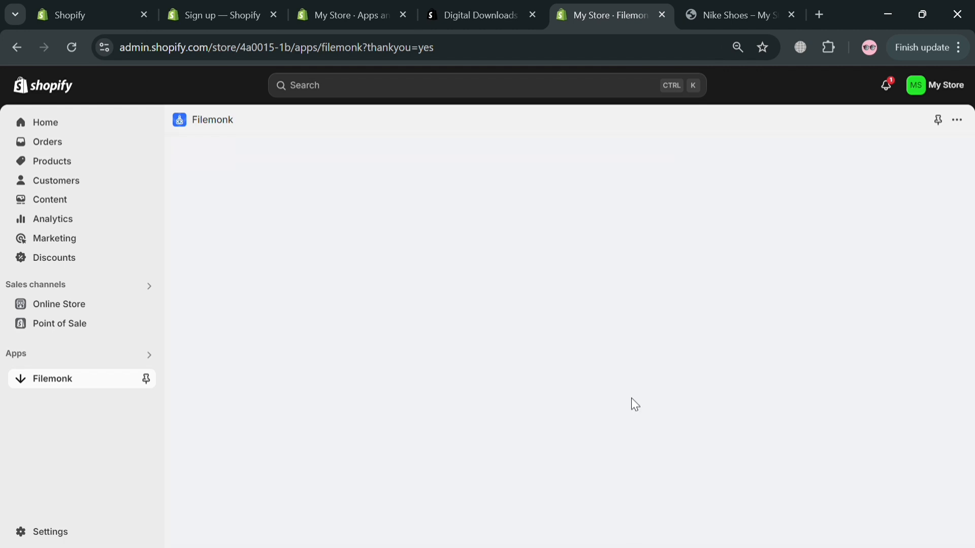
Look through Filemonk's setup guide and its app sections, and open the storefront home page from the Nike Shoes preview.
scroll(436, 413, down, 1)
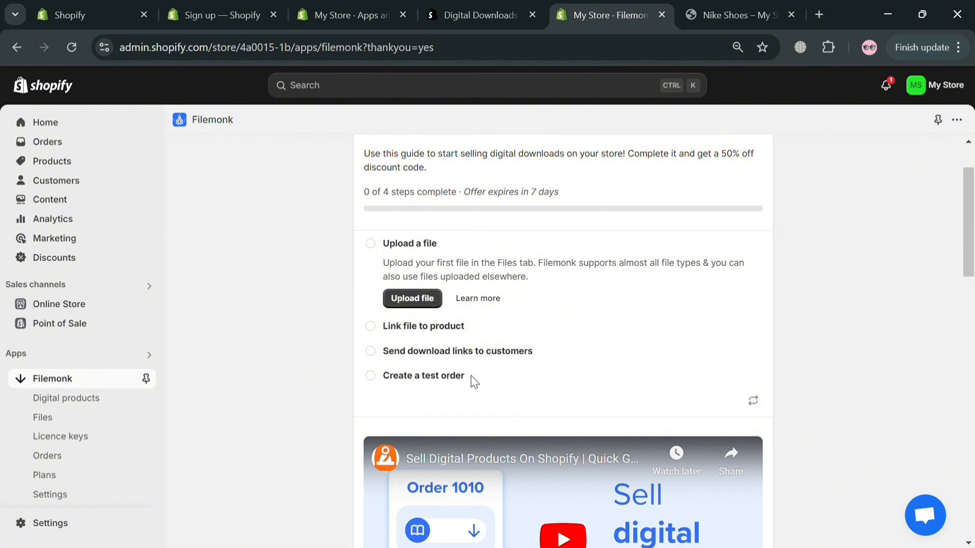
scroll(60, 447, down, 1)
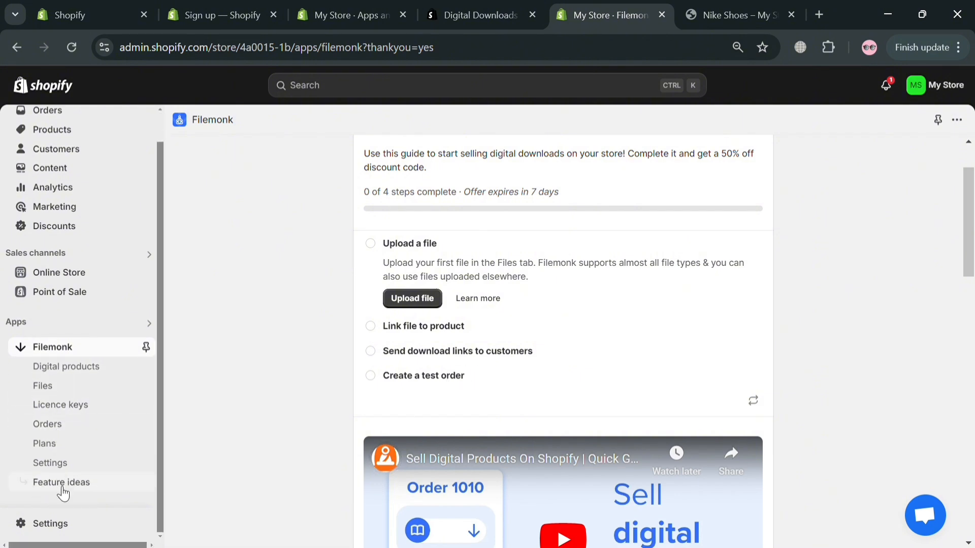
scroll(386, 330, up, 1)
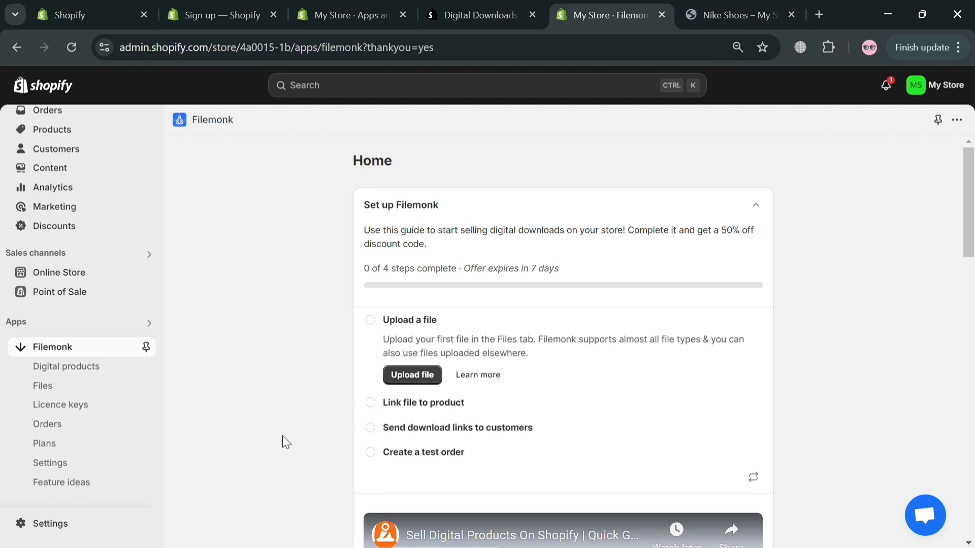
scroll(122, 401, up, 1)
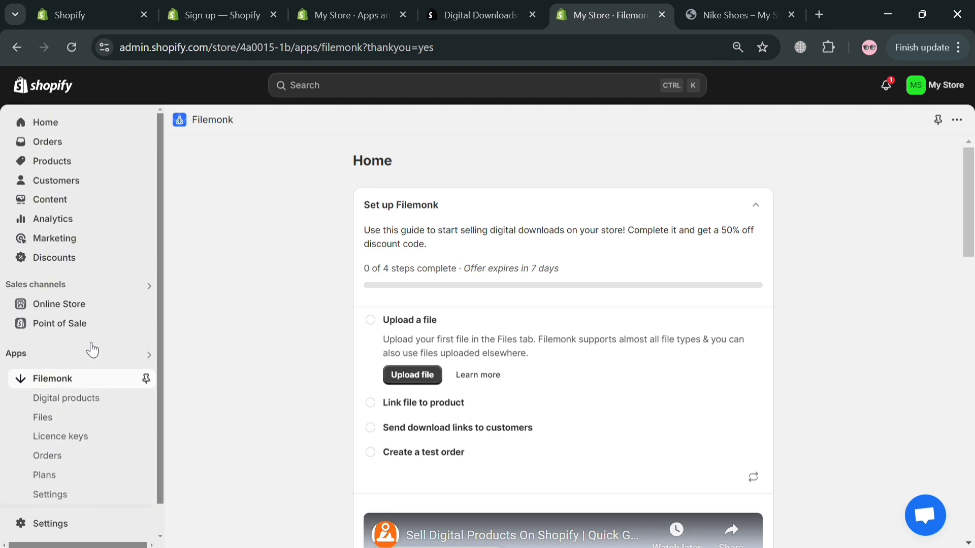
click(711, 9)
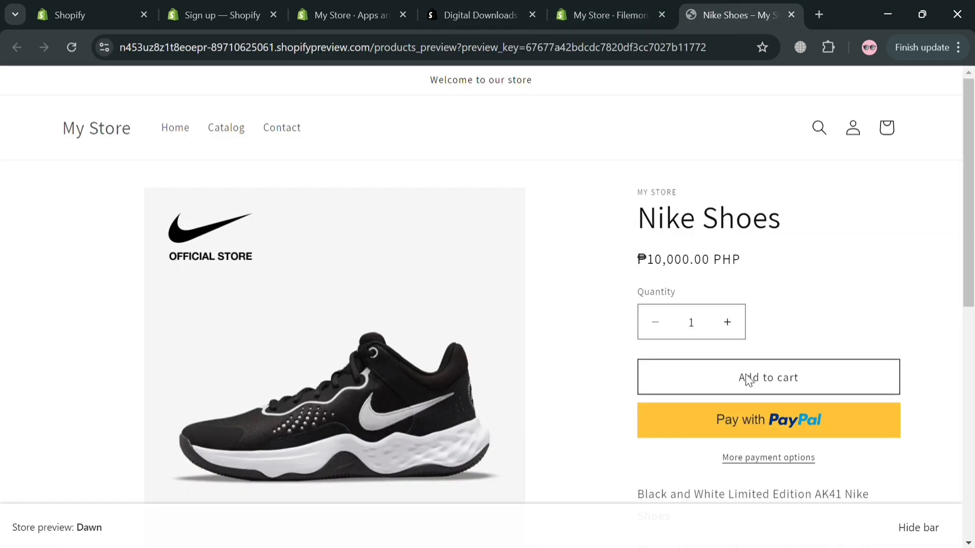
click(98, 129)
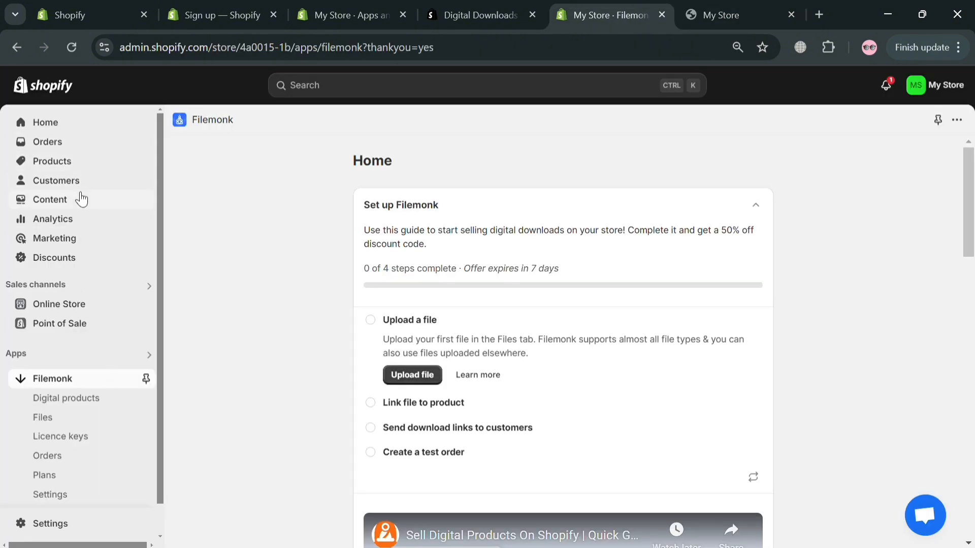
Return to the store admin and view the Orders, Customers and Analytics pages.
click(73, 148)
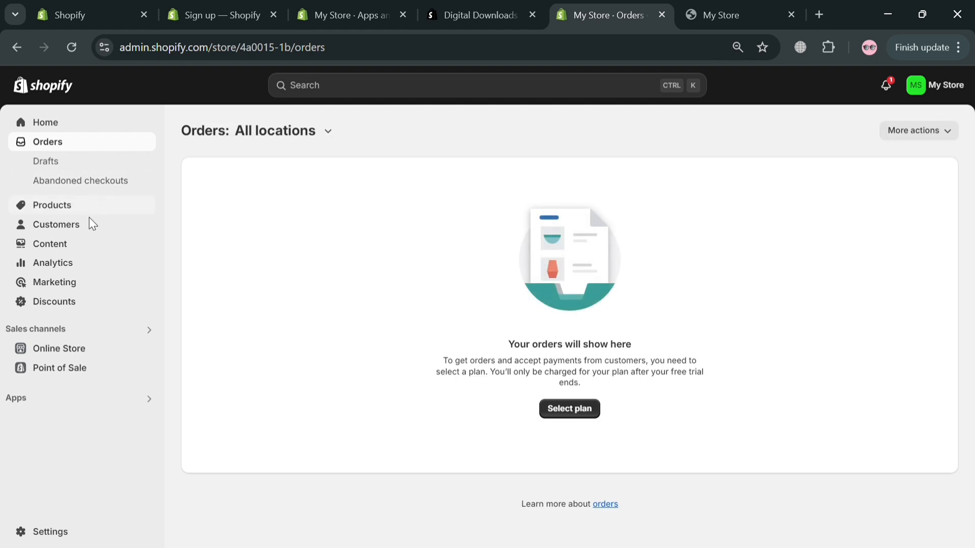
click(85, 225)
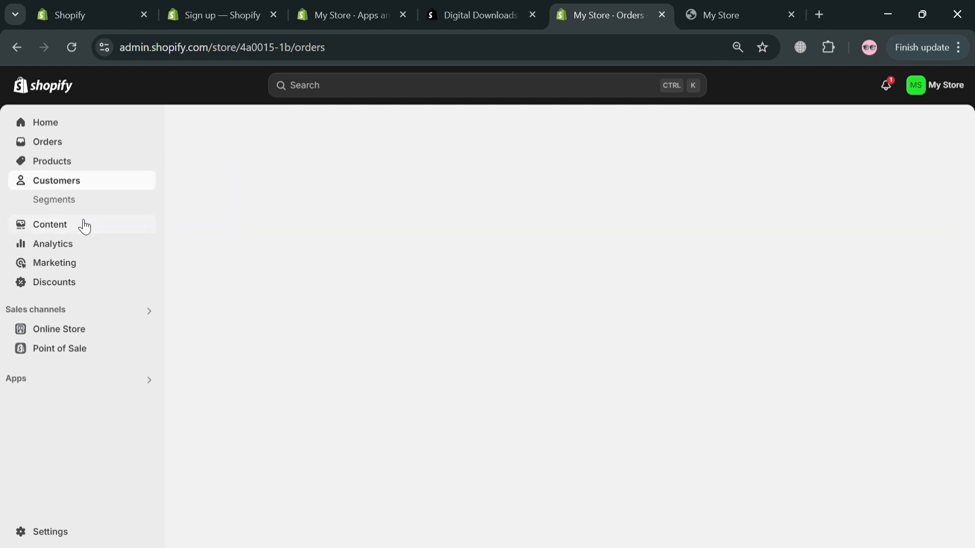
click(84, 248)
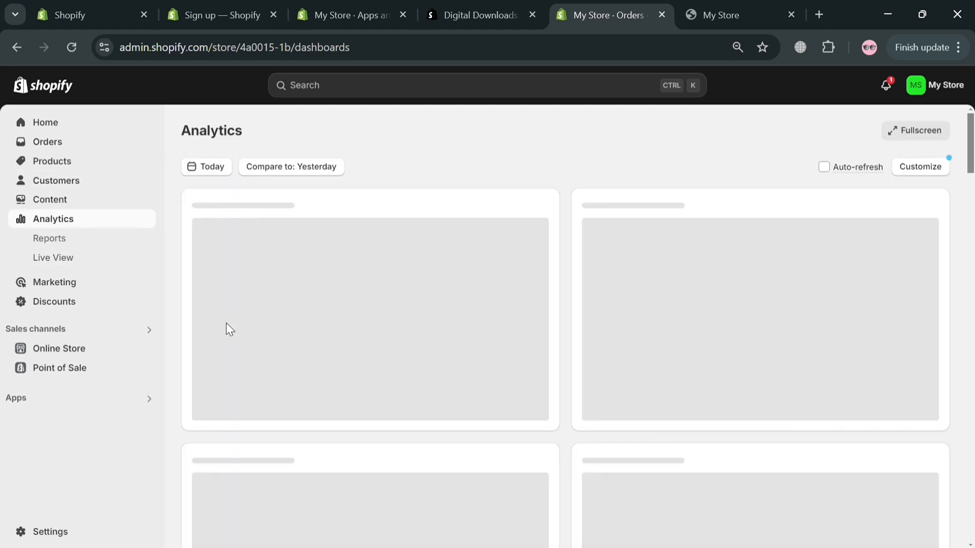